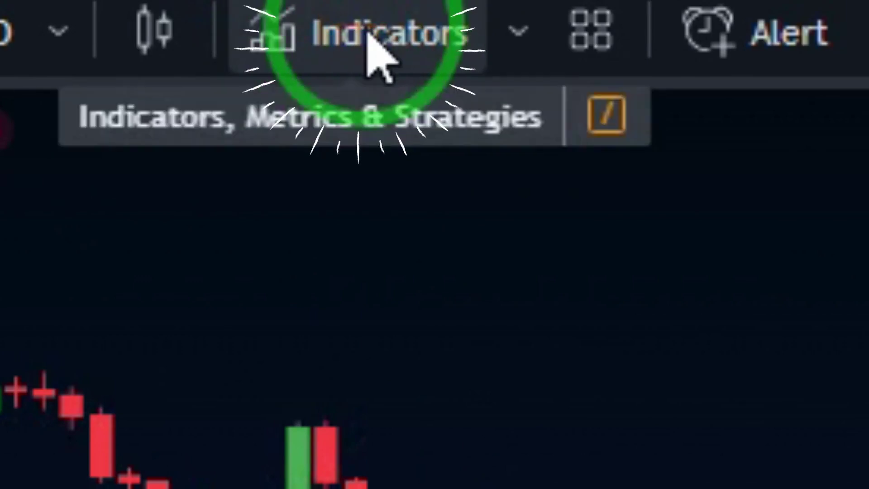
- Search indicators for 'MOVING AVERAGE EXPONENTIAL' and add the EMA to the XAUUSD chart
{"action": "left_click", "coordinate": [380, 43]}
{"action": "left_click", "coordinate": [570, 98]}
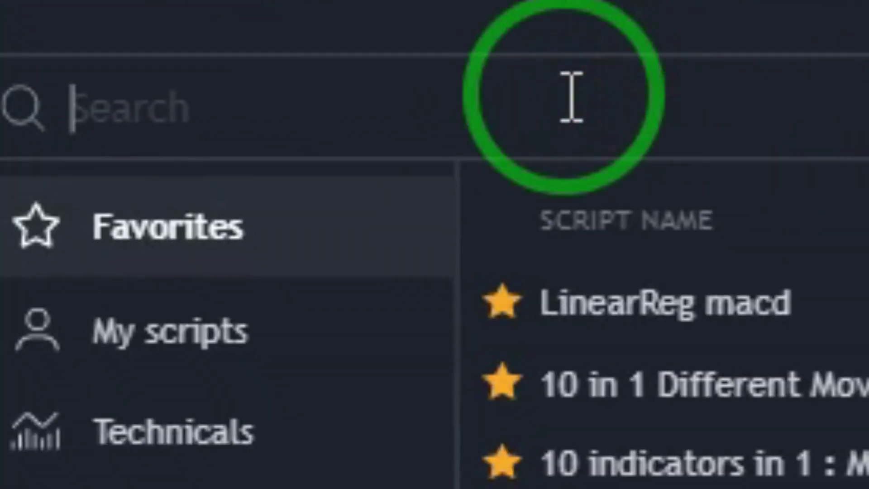
{"action": "type", "text": "E"}
{"action": "key", "text": "BackSpace"}
{"action": "type", "text": "MOV"}
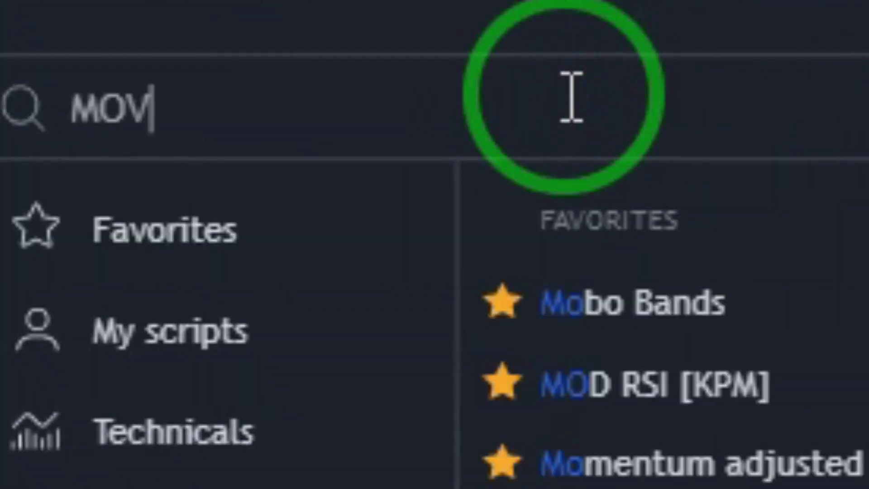
{"action": "type", "text": "ING AVERAGE EX"}
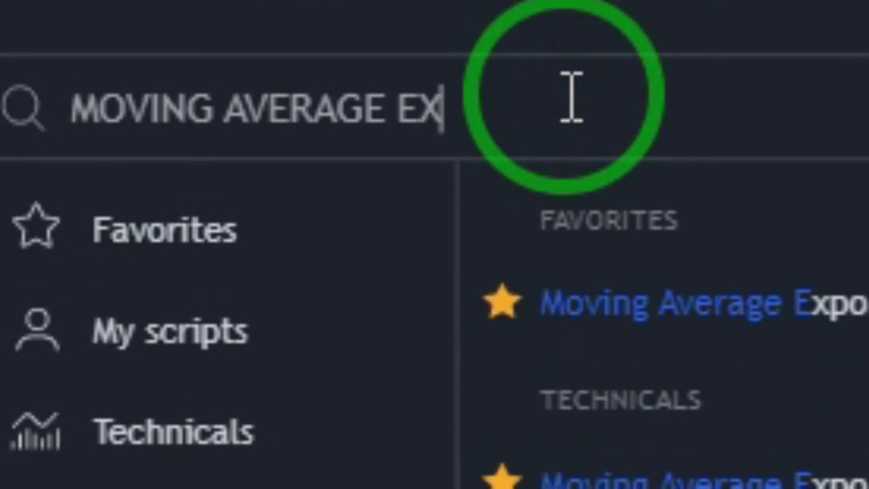
{"action": "type", "text": "PONENTIAL"}
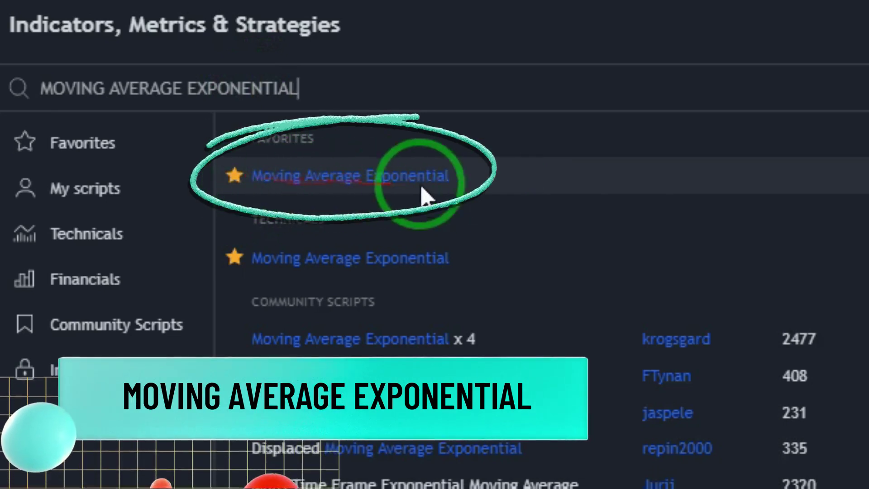
{"action": "left_click", "coordinate": [394, 198]}
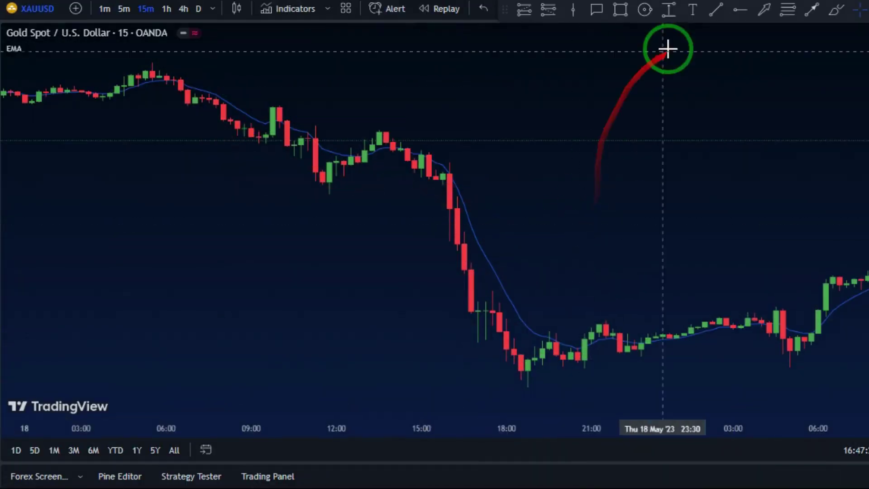
- Recolour the EMA line white in its settings and bring up its Length 9 inputs
{"action": "left_click", "coordinate": [667, 49]}
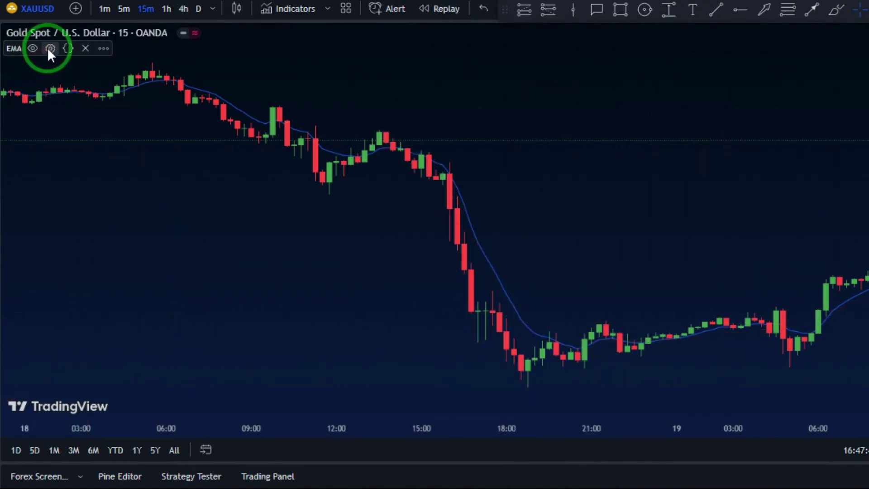
{"action": "left_click", "coordinate": [50, 48]}
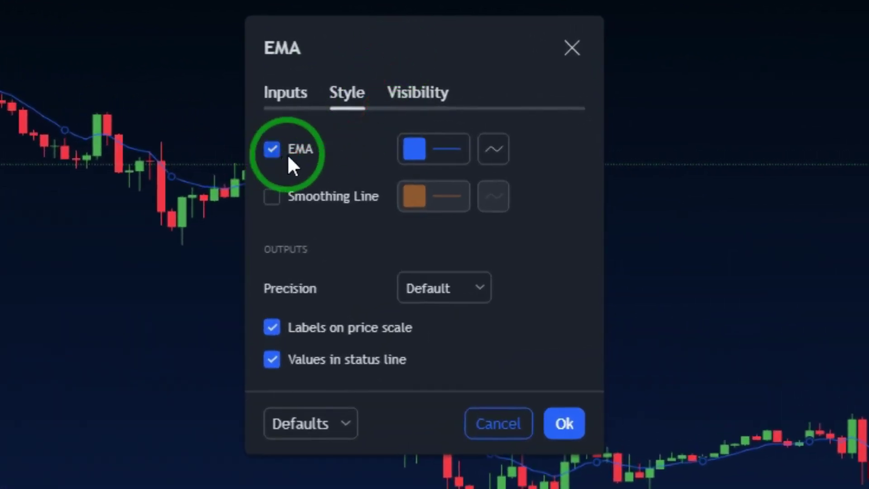
{"action": "left_click", "coordinate": [423, 152]}
{"action": "left_click", "coordinate": [415, 184]}
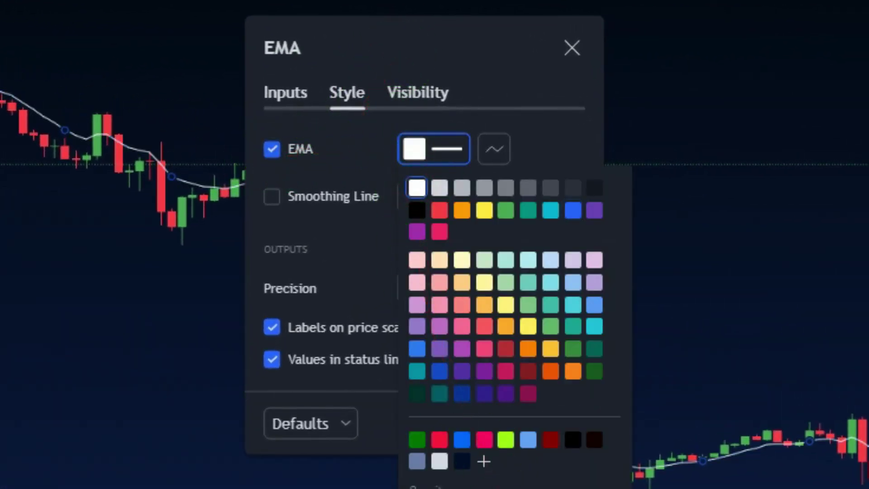
{"action": "left_click", "coordinate": [284, 92]}
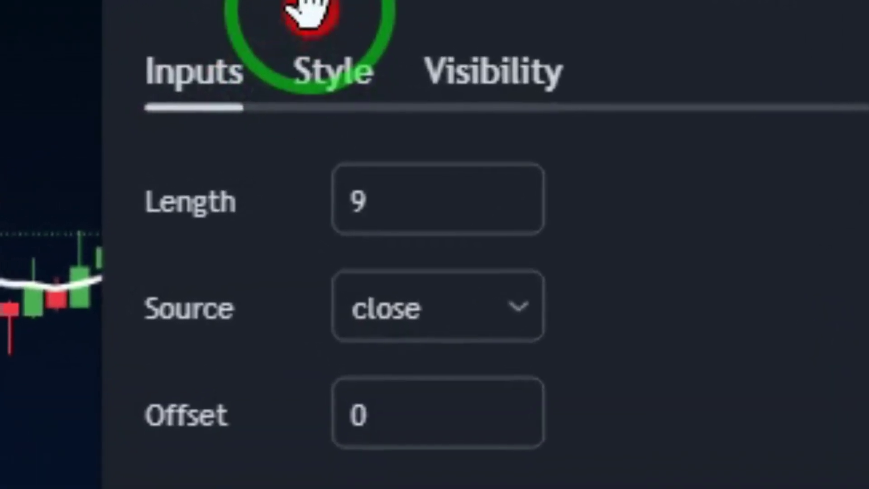
- Change the EMA Length to 145 and apply it
{"action": "left_click", "coordinate": [360, 217]}
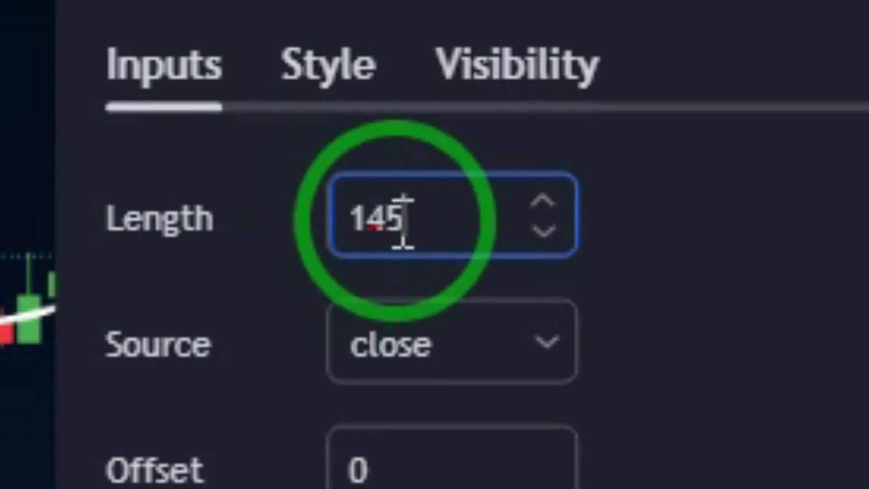
{"action": "left_click", "coordinate": [698, 232]}
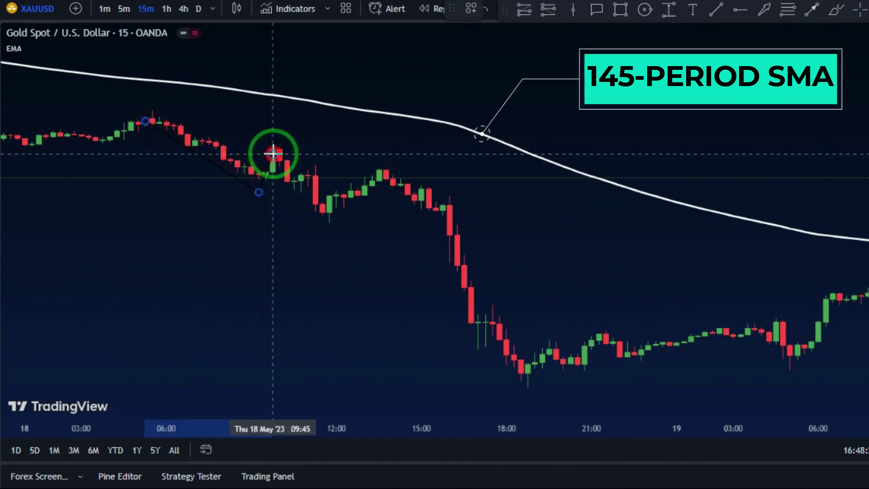
- Finish the swing-point path at the last low and make it white
{"action": "left_click", "coordinate": [532, 381]}
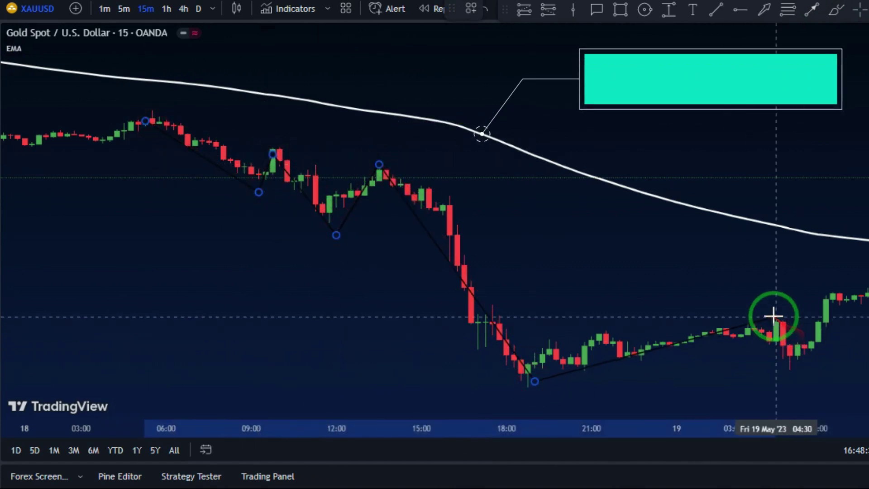
{"action": "left_click", "coordinate": [775, 316]}
{"action": "left_click", "coordinate": [799, 359]}
{"action": "double_click", "coordinate": [825, 310]}
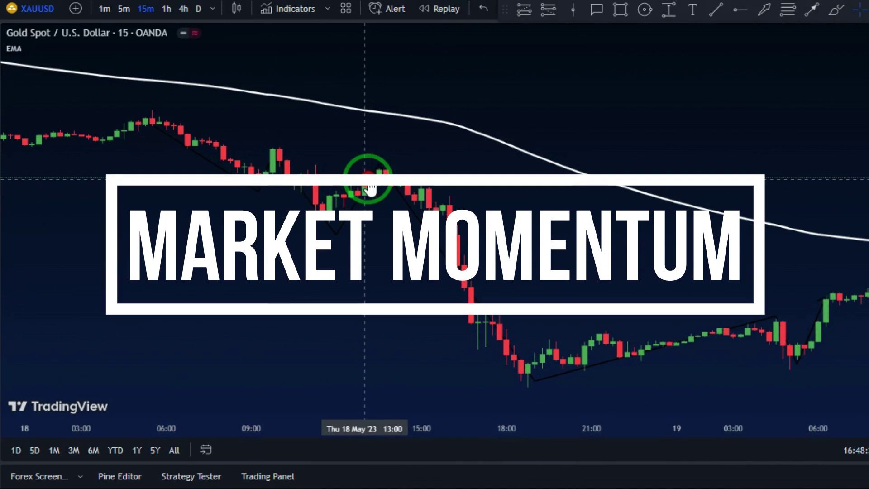
{"action": "left_click", "coordinate": [365, 189]}
{"action": "left_click", "coordinate": [498, 6]}
{"action": "left_click", "coordinate": [498, 35]}
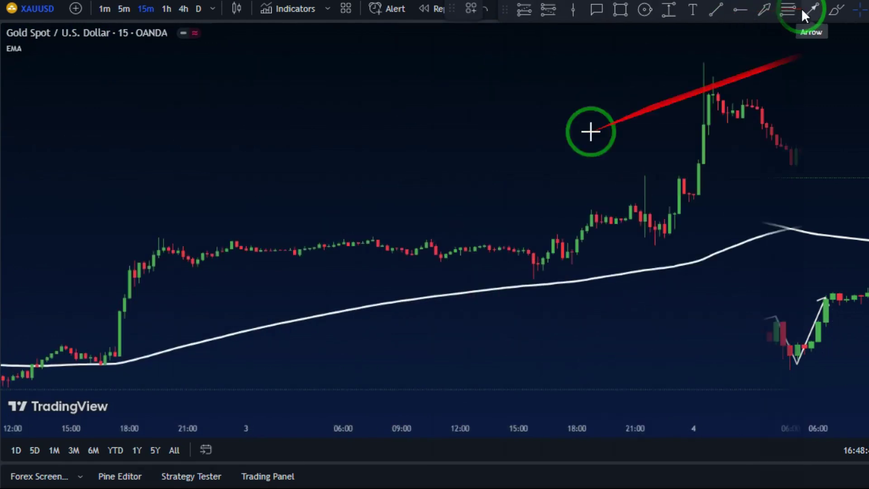
- Trace a new path from the swing low through the rising swing highs above the EMA
{"action": "left_click", "coordinate": [95, 361]}
{"action": "left_click", "coordinate": [164, 240]}
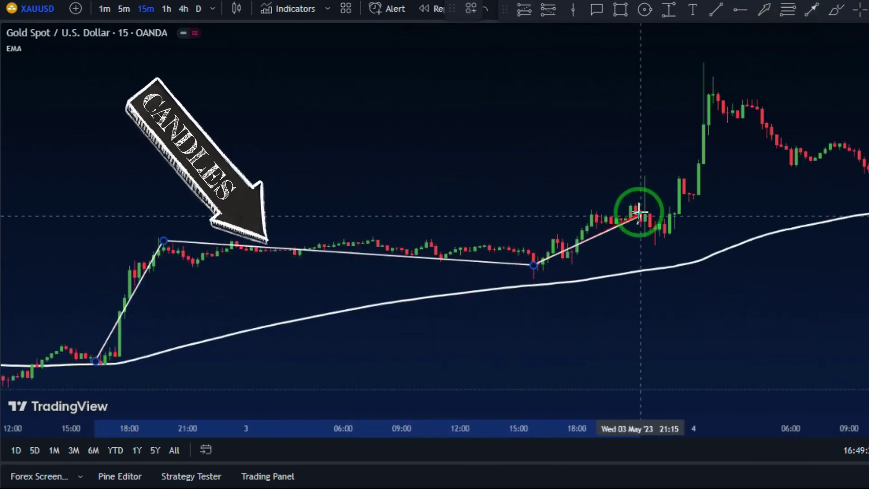
{"action": "left_click", "coordinate": [659, 240]}
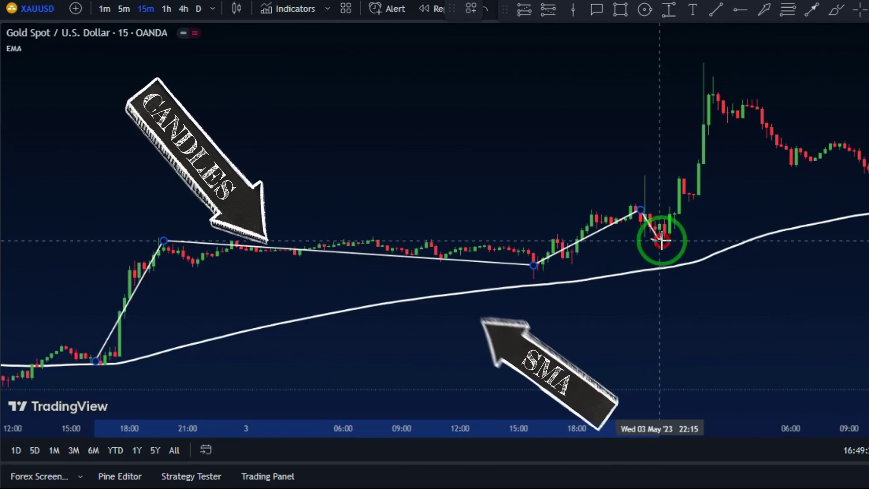
{"action": "left_click", "coordinate": [713, 76]}
{"action": "left_click", "coordinate": [815, 162]}
{"action": "left_click", "coordinate": [844, 144]}
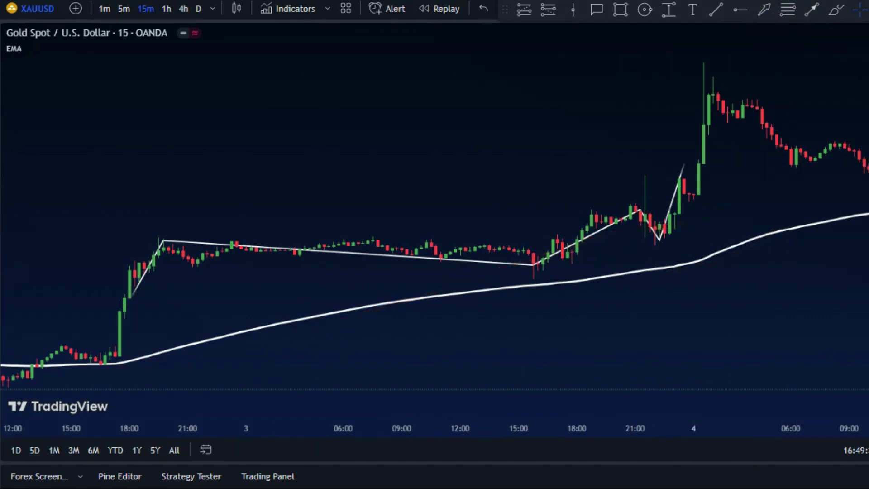
- Search indicators for 'MOVING AVERAGE CONVERGENCE DIVERGENCE' and add the MACD to the chart
{"action": "left_click", "coordinate": [295, 9]}
{"action": "left_click", "coordinate": [337, 84]}
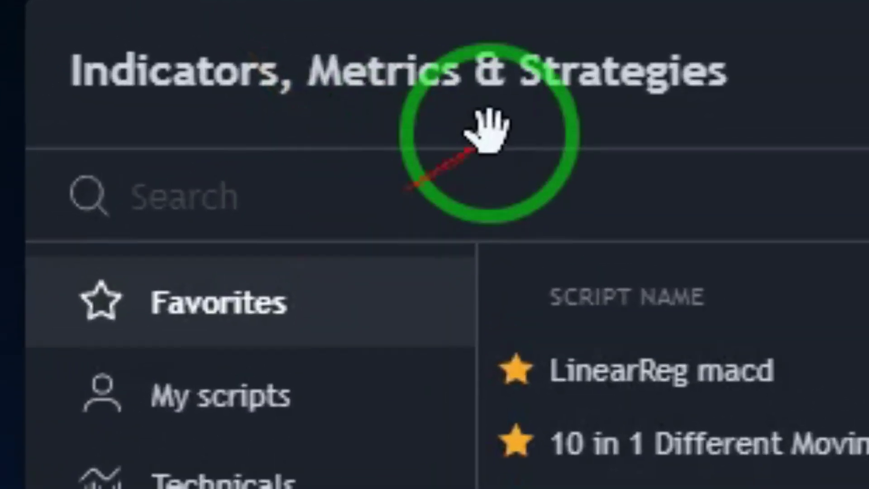
{"action": "type", "text": "MOVING AVERAGE"}
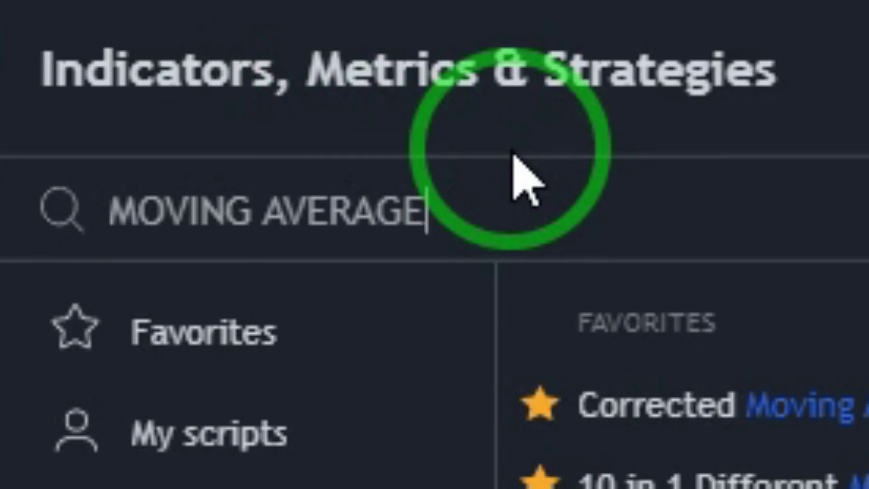
{"action": "type", "text": " CONVERGENCE"}
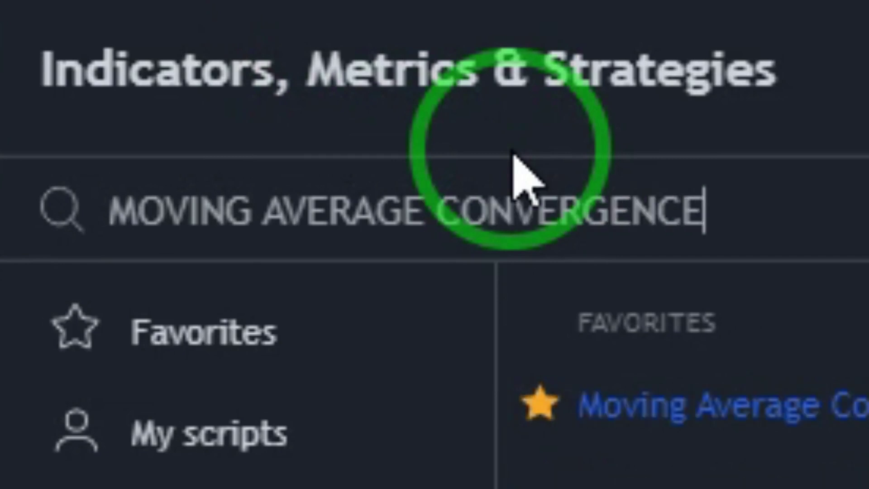
{"action": "type", "text": " DIVERGENCE"}
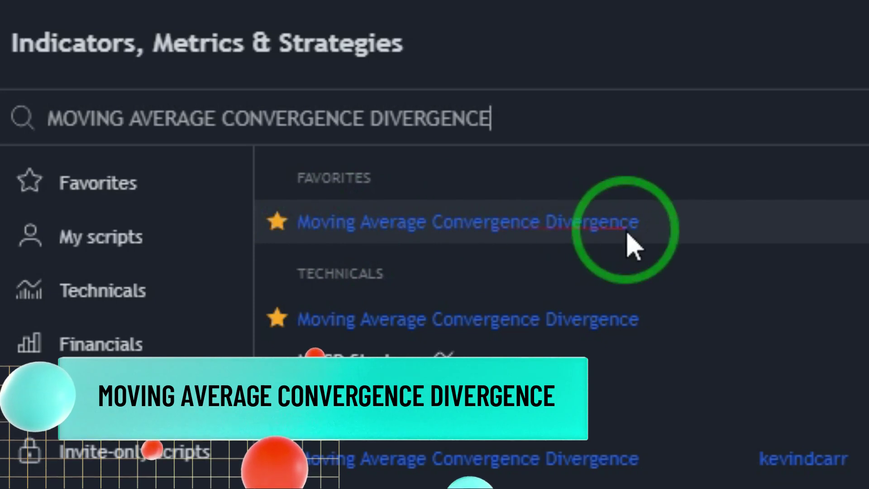
{"action": "left_click", "coordinate": [340, 244]}
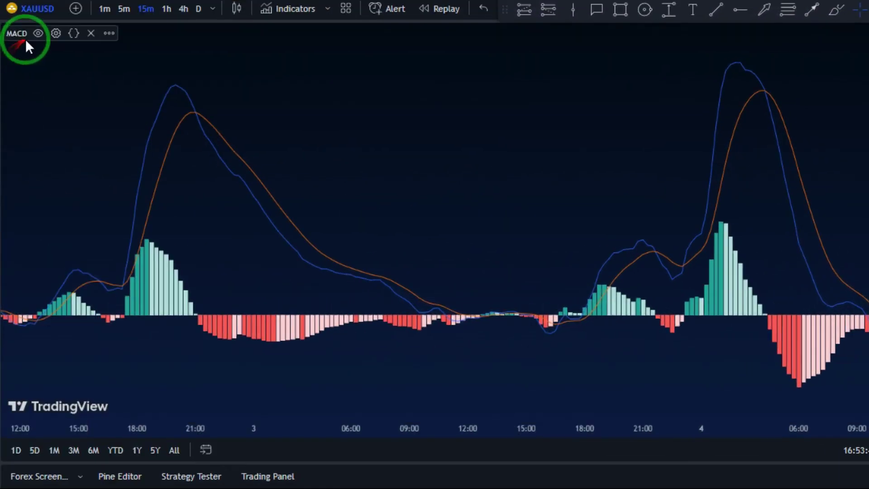
- Enter MACD Fast Length 45, Slow Length 90 and Signal Smoothing 27
{"action": "left_click", "coordinate": [57, 33]}
{"action": "left_click", "coordinate": [491, 107]}
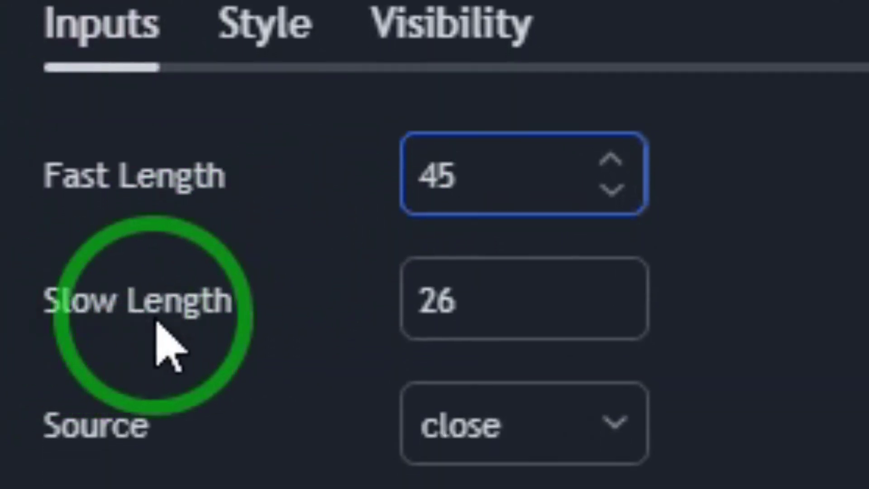
{"action": "left_click", "coordinate": [466, 312]}
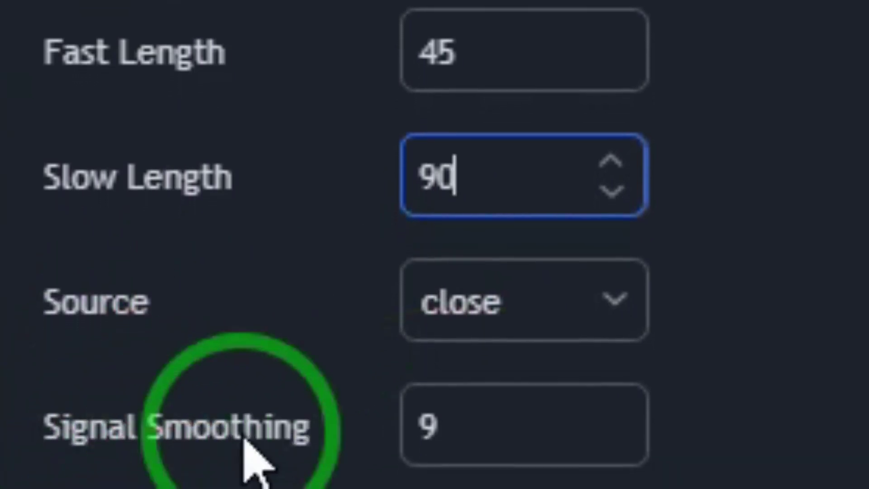
{"action": "left_click", "coordinate": [456, 427]}
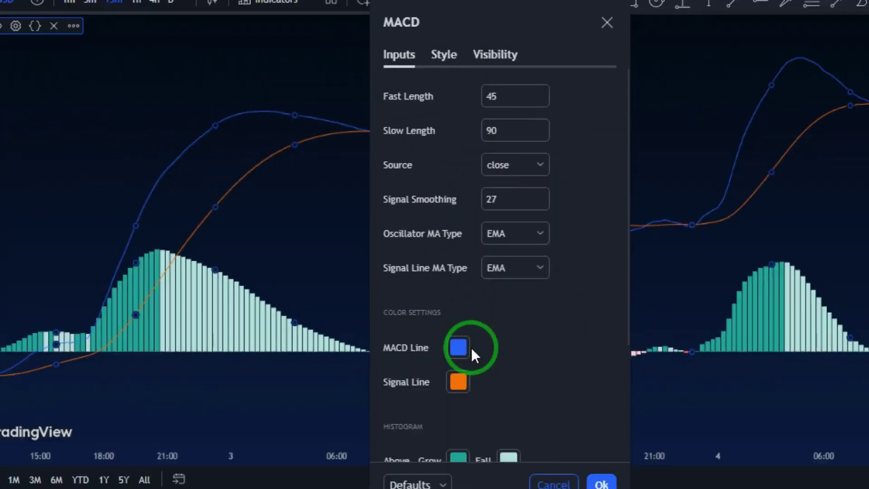
- Colour the MACD line yellow and the signal line white
{"action": "left_click", "coordinate": [459, 327]}
{"action": "left_click", "coordinate": [509, 270]}
{"action": "left_click", "coordinate": [573, 217]}
{"action": "left_click", "coordinate": [455, 355]}
{"action": "left_click", "coordinate": [465, 256]}
{"action": "left_click", "coordinate": [581, 214]}
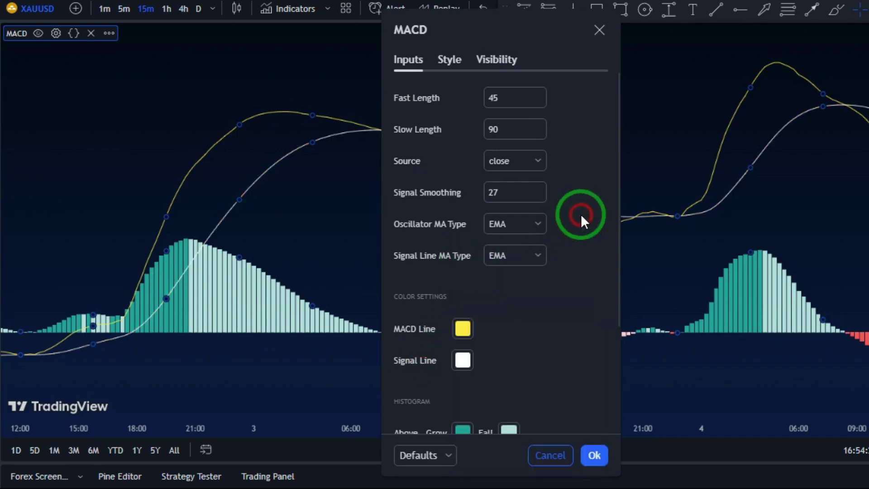
- Hide the MACD histogram and set a thicker signal line width
{"action": "scroll", "coordinate": [525, 267], "scroll_direction": "down", "scroll_amount": 2}
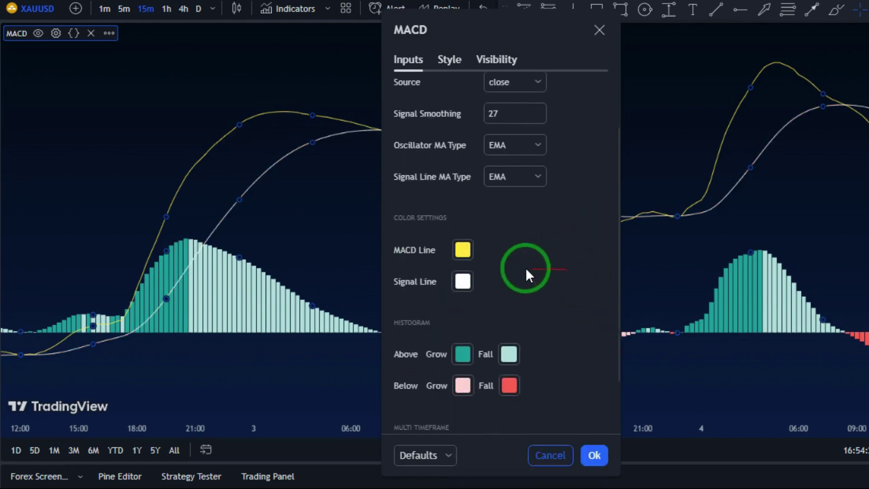
{"action": "left_click", "coordinate": [449, 61]}
{"action": "left_click", "coordinate": [405, 92]}
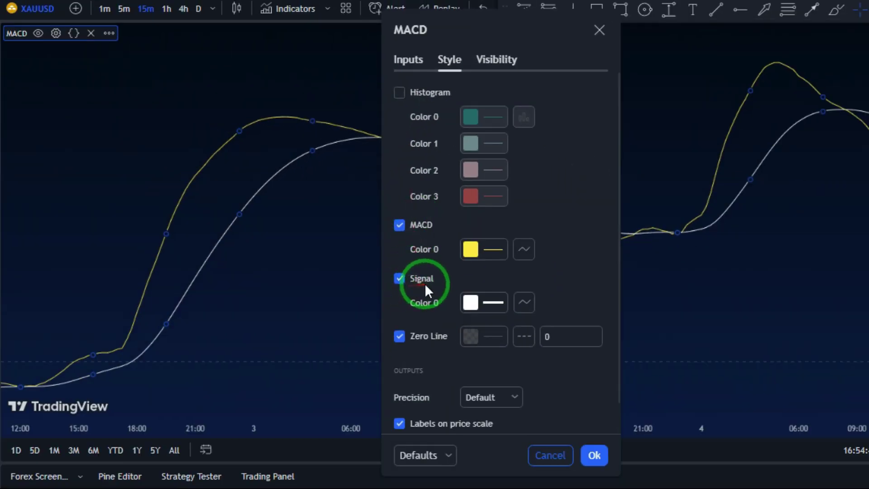
{"action": "left_click", "coordinate": [489, 310]}
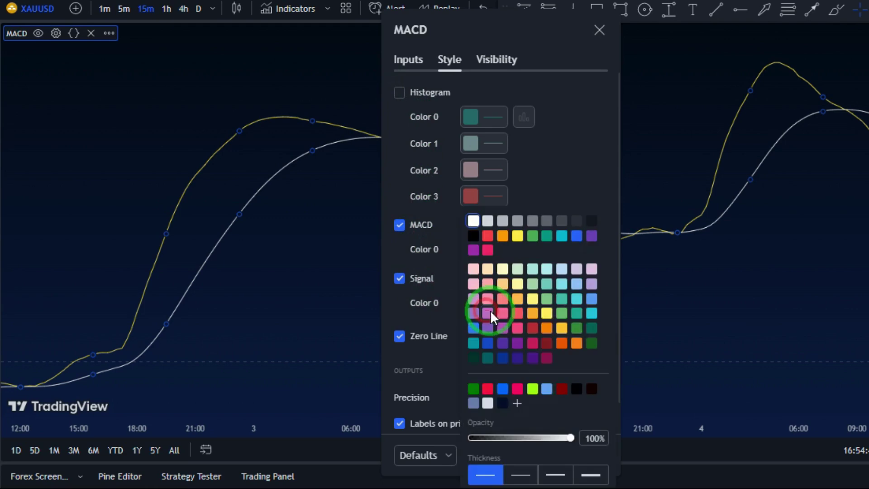
{"action": "left_click", "coordinate": [437, 361]}
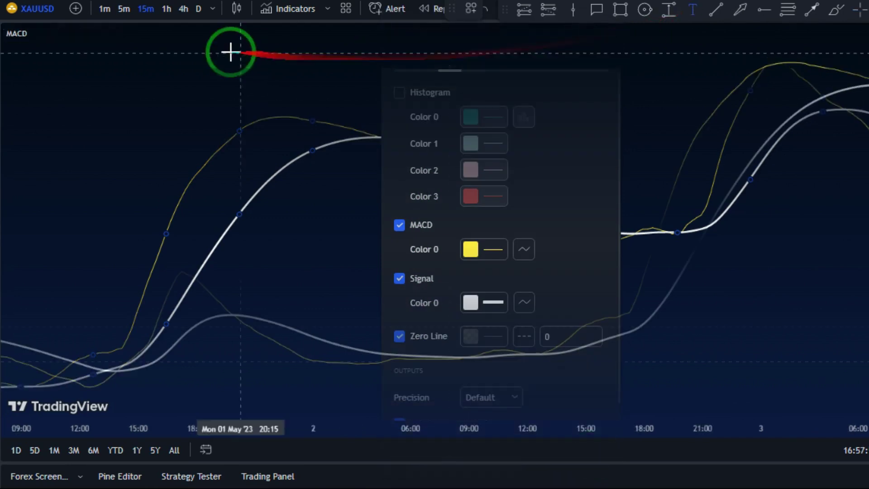
- Confirm the buy-rule note and add a sell-rule note: 'THE YELLOW LINE… THE SELL SIGNAL IS CONFIRMED'
{"action": "left_click", "coordinate": [156, 49]}
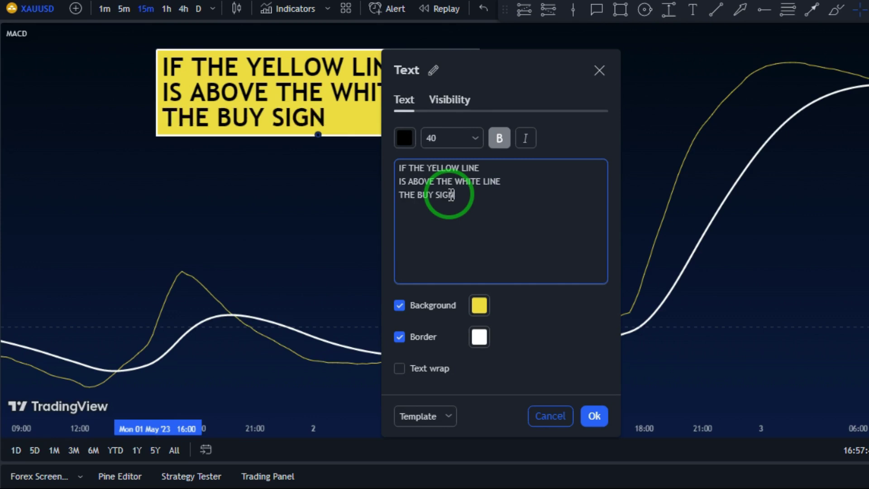
{"action": "left_click", "coordinate": [592, 414]}
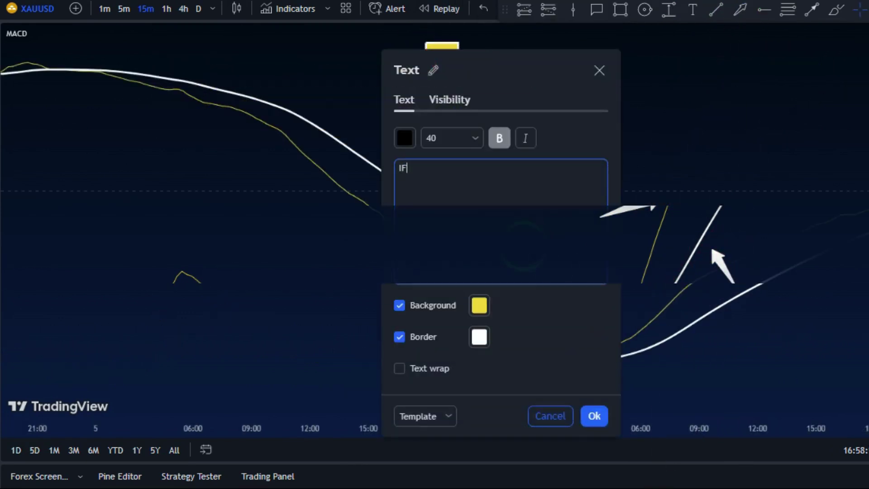
{"action": "type", "text": "THE YELLOW"}
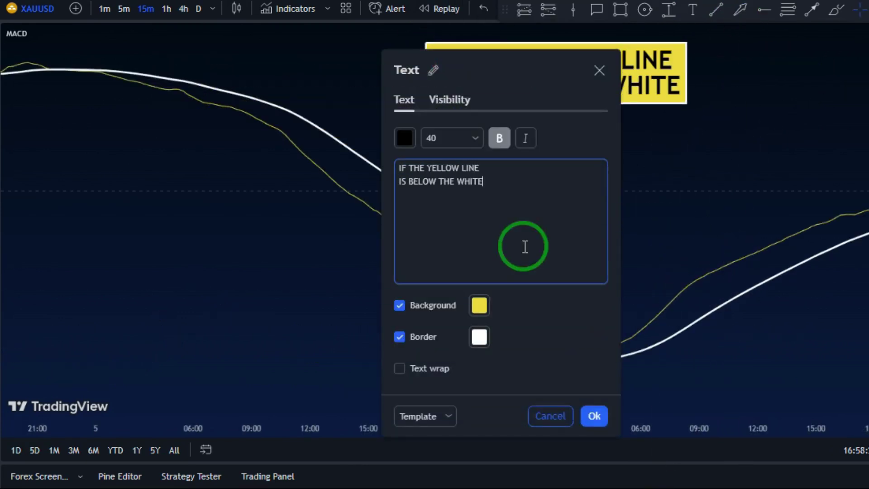
{"action": "type", "text": " LINE"}
{"action": "key", "text": "Return"}
{"action": "type", "text": "THE SELL SIGNAL IS CONFI"}
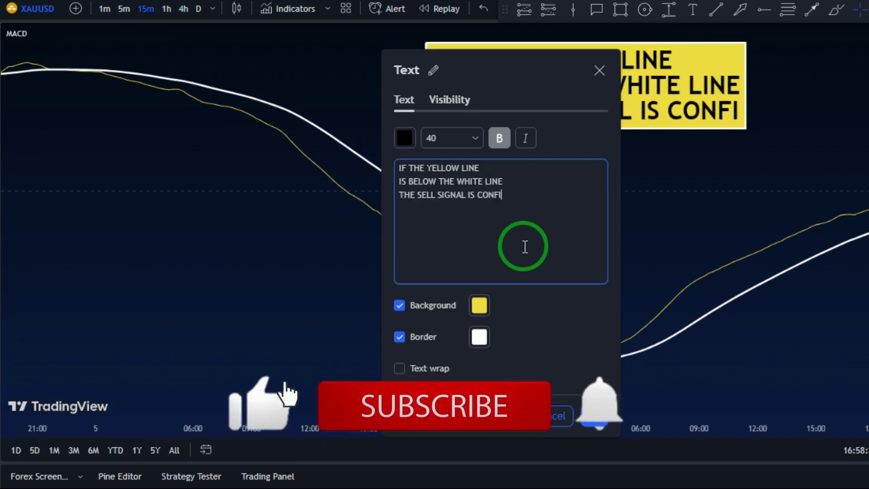
{"action": "key", "text": "BackSpace"}
{"action": "key", "text": "BackSpace"}
{"action": "type", "text": "MED"}
{"action": "key", "text": "Escape"}
- Draw two arrows pointing at the yellow and white MACD lines
{"action": "mouse_move", "coordinate": [596, 235]}
{"action": "left_mouse_down"}
{"action": "mouse_move", "coordinate": [549, 151]}
{"action": "mouse_move", "coordinate": [425, 185]}
{"action": "left_mouse_up"}
{"action": "left_click", "coordinate": [338, 248]}
{"action": "left_click", "coordinate": [748, 8]}
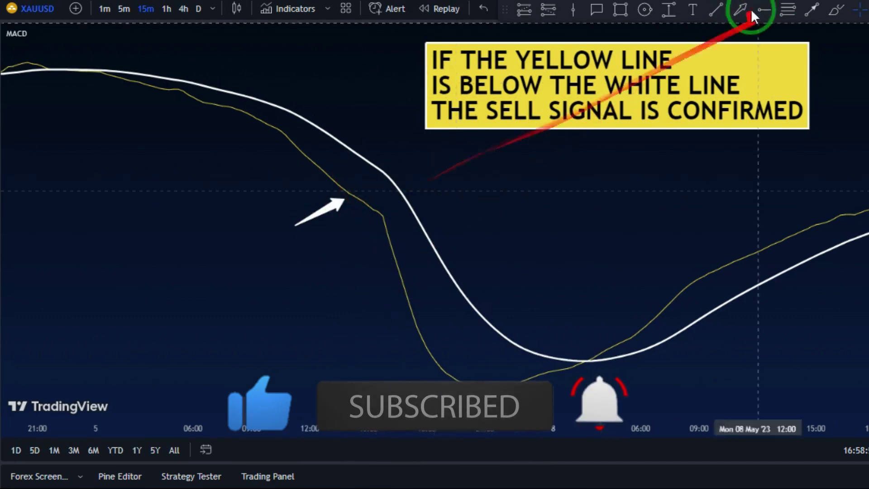
{"action": "left_click", "coordinate": [461, 162]}
{"action": "left_click", "coordinate": [415, 185]}
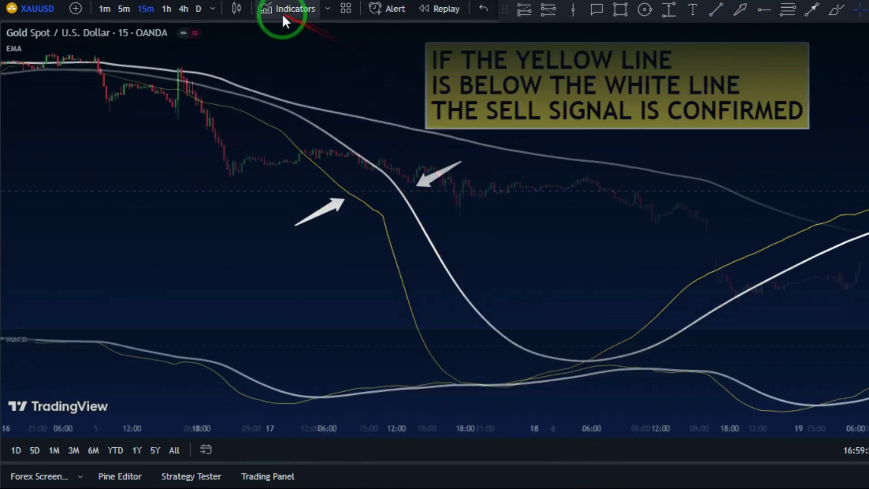
- Search 'AL', add the AlphaTrend indicator from Favorites, and open its settings
{"action": "left_click", "coordinate": [298, 10]}
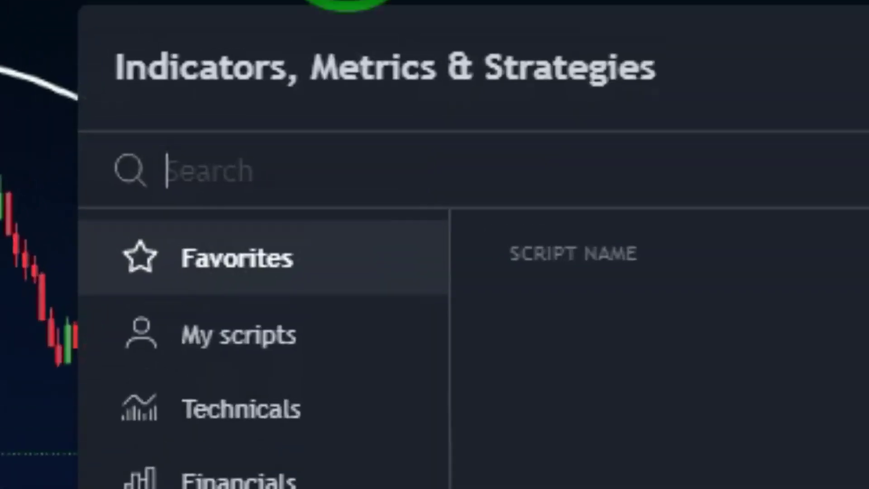
{"action": "left_click", "coordinate": [366, 93]}
{"action": "type", "text": "ALPHATREND"}
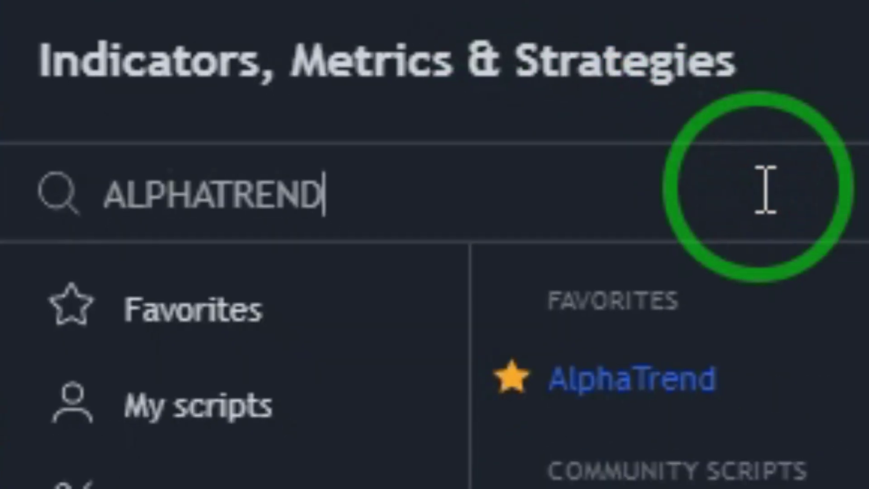
{"action": "left_click", "coordinate": [608, 398]}
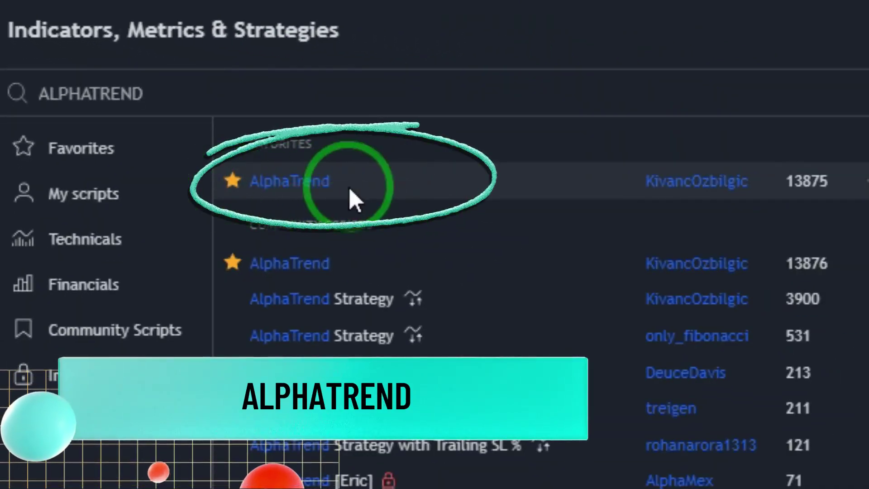
{"action": "left_click", "coordinate": [316, 190]}
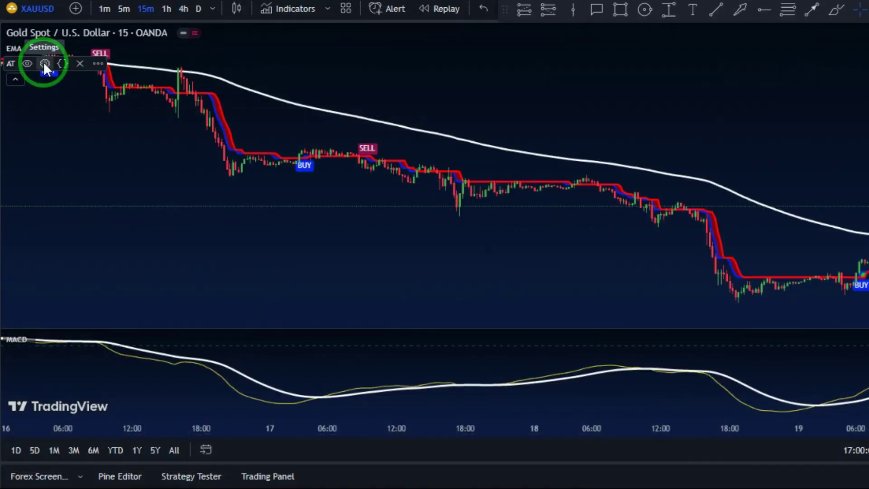
{"action": "left_click", "coordinate": [44, 64]}
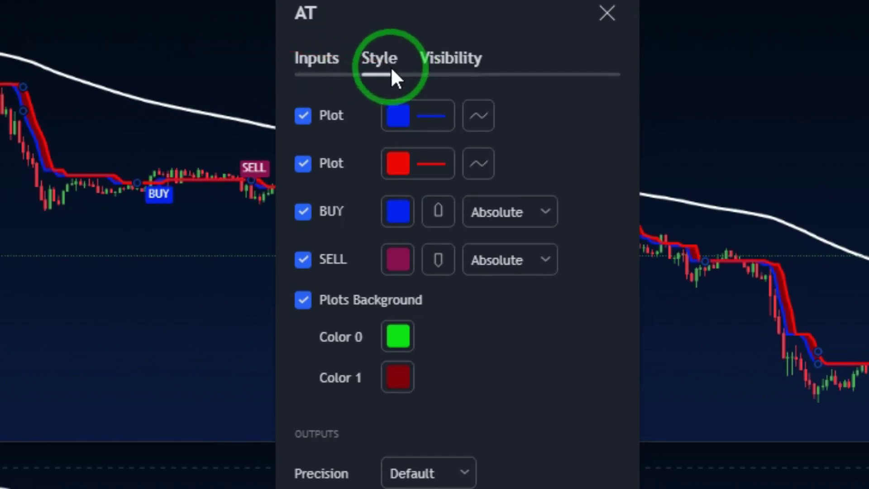
- Hide both AlphaTrend lines and the background fill; colour BUY labels green and SELL labels red
{"action": "left_click", "coordinate": [311, 116]}
{"action": "left_click", "coordinate": [310, 165]}
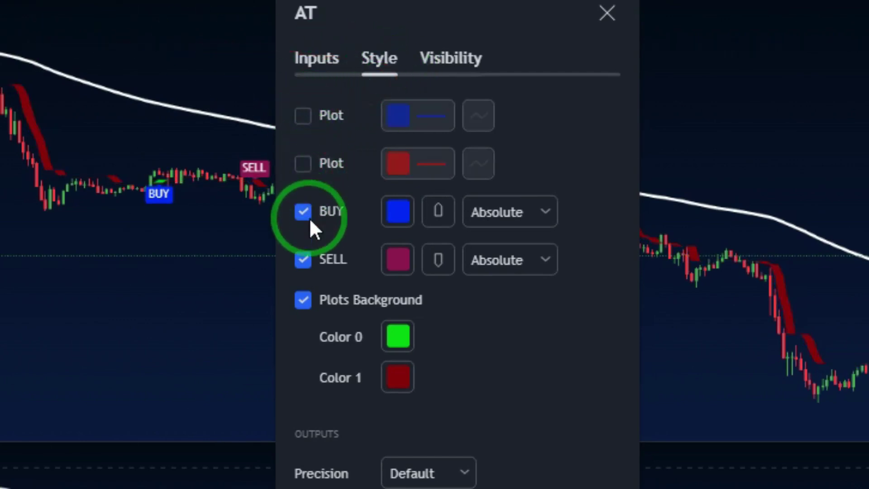
{"action": "left_click", "coordinate": [307, 301]}
{"action": "left_click", "coordinate": [398, 212]}
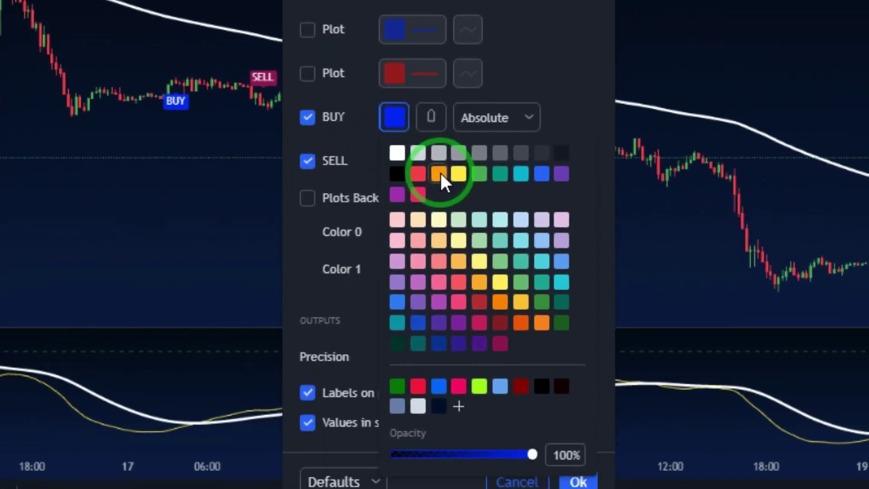
{"action": "left_click", "coordinate": [480, 173]}
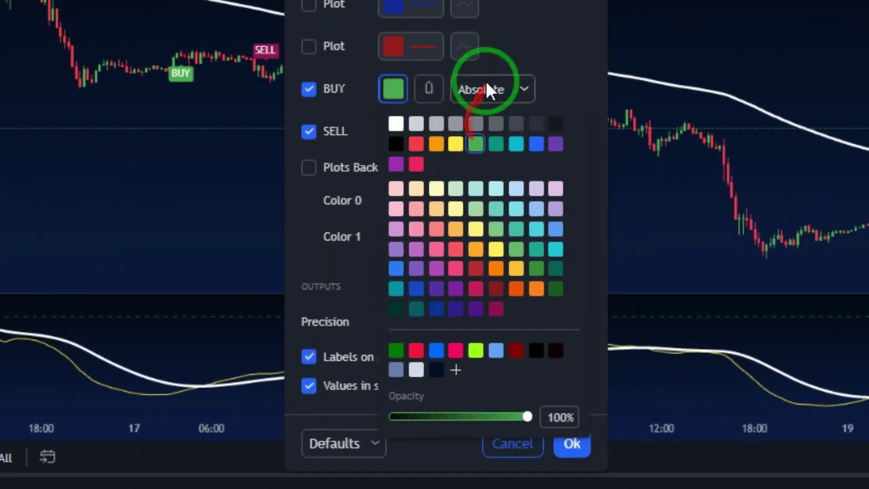
{"action": "left_click", "coordinate": [514, 42]}
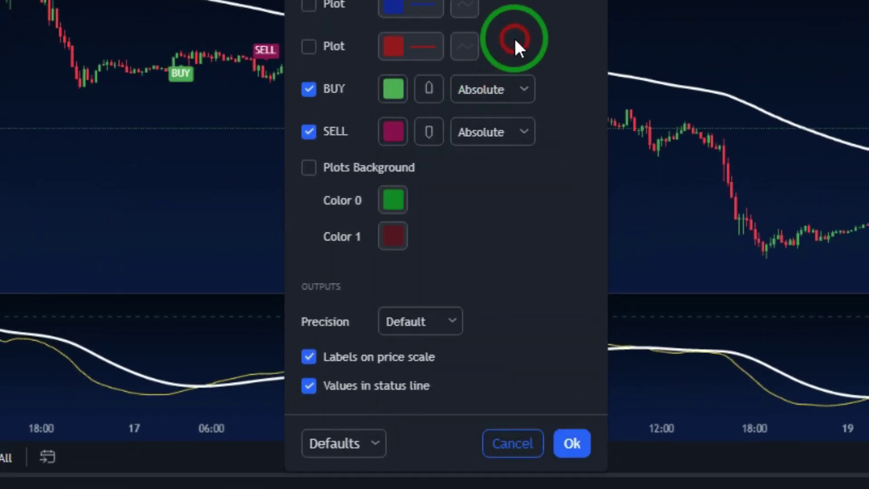
{"action": "left_click", "coordinate": [395, 133]}
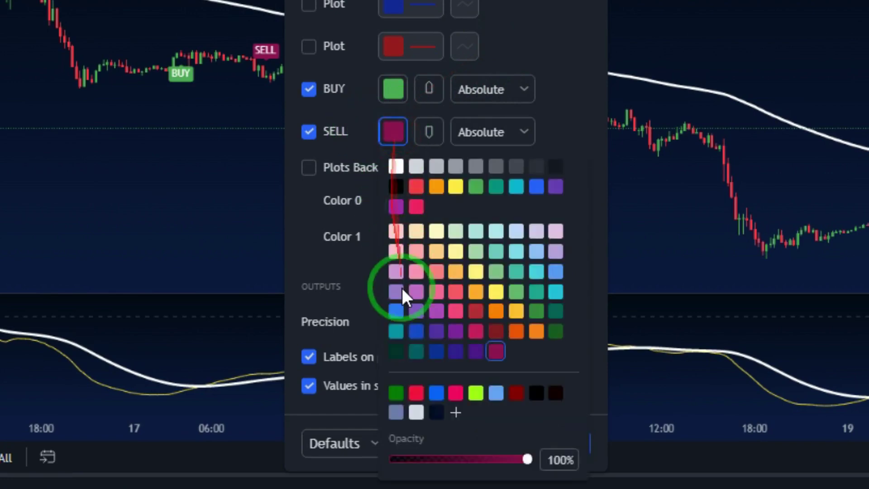
{"action": "left_click", "coordinate": [415, 392]}
{"action": "left_click", "coordinate": [525, 16]}
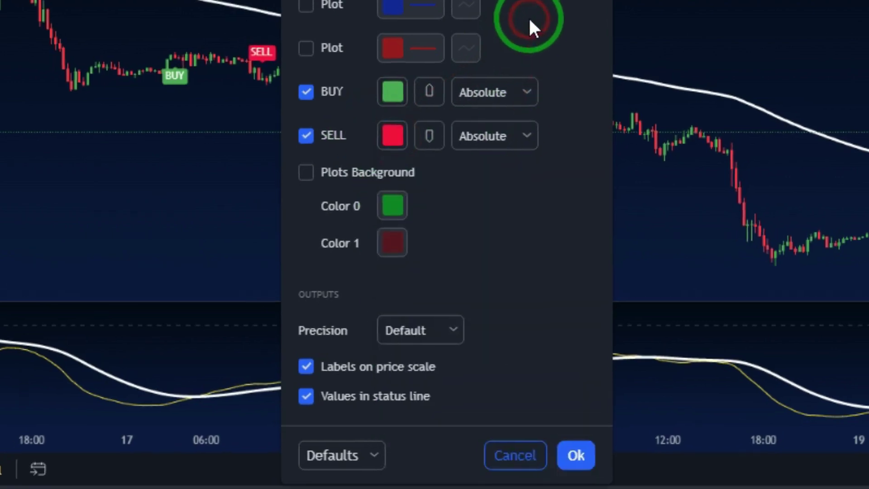
- Place BUY labels below bars and SELL labels above bars
{"action": "left_click", "coordinate": [509, 90]}
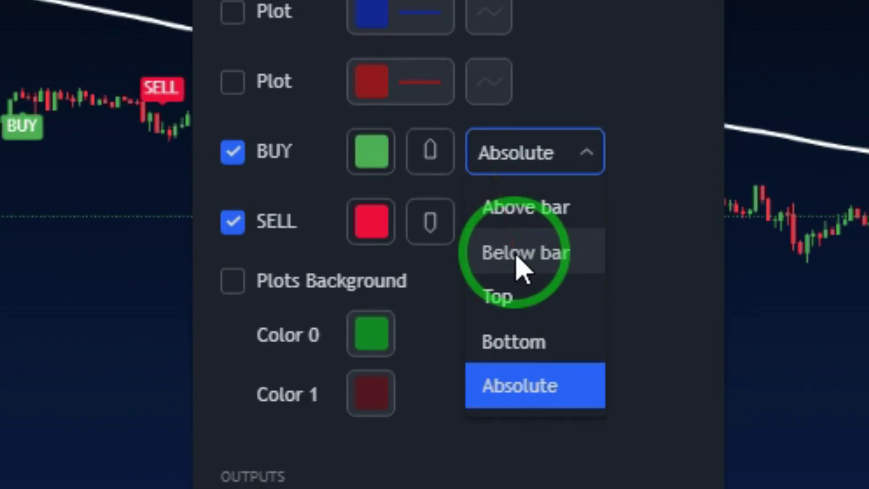
{"action": "left_click", "coordinate": [516, 258]}
{"action": "left_click", "coordinate": [555, 221]}
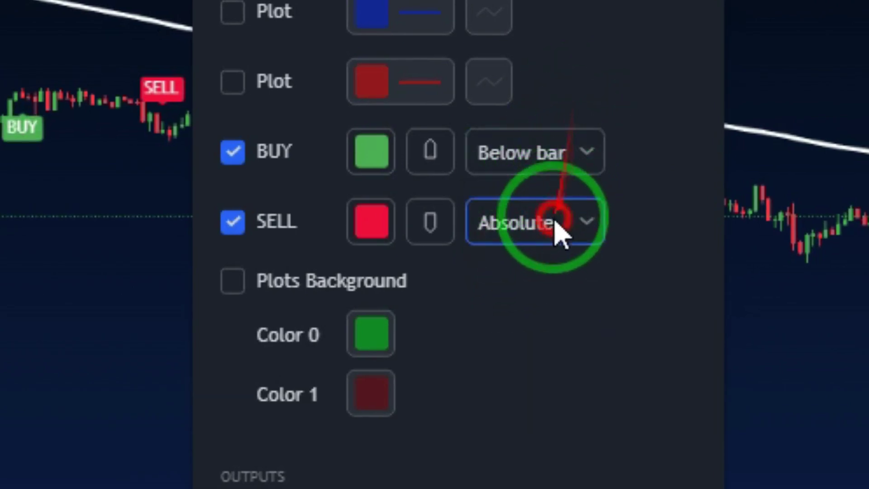
{"action": "left_click", "coordinate": [538, 279]}
{"action": "left_click", "coordinate": [565, 285]}
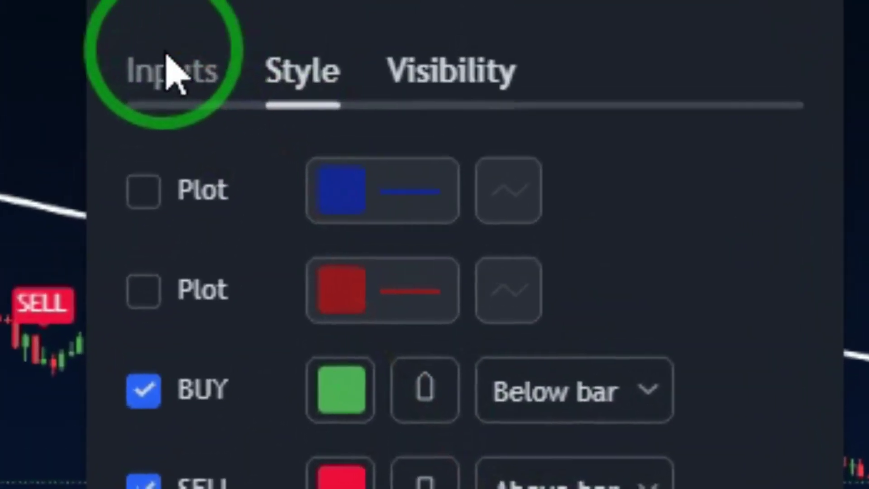
- Set the AlphaTrend Multiplier to 1.7 on the Inputs tab
{"action": "left_click", "coordinate": [167, 56]}
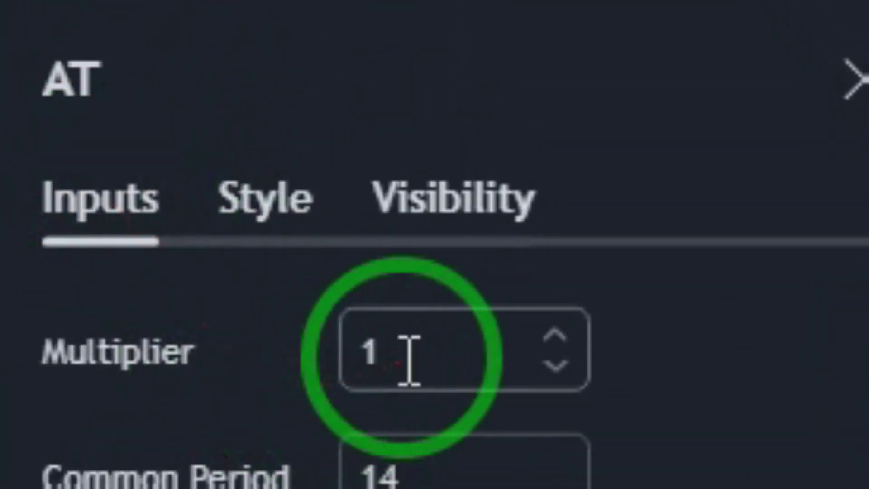
{"action": "double_click", "coordinate": [410, 360]}
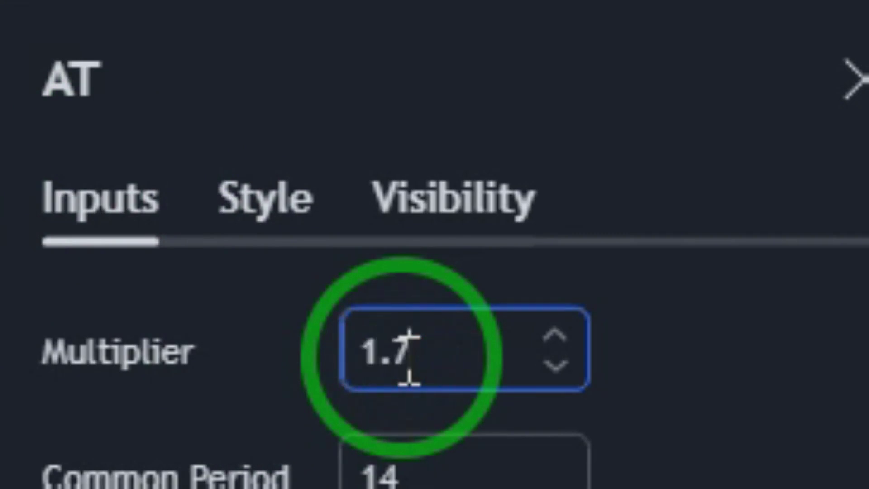
{"action": "left_click", "coordinate": [788, 487]}
{"action": "left_click", "coordinate": [469, 477]}
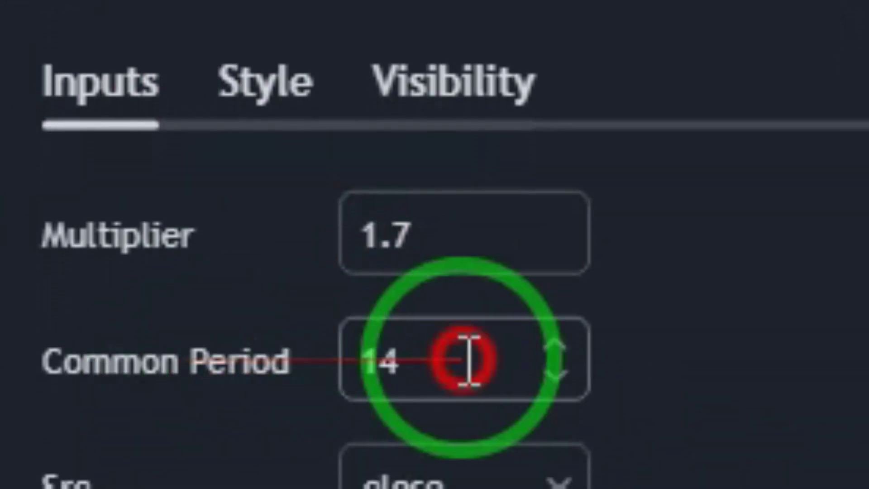
{"action": "double_click", "coordinate": [468, 360]}
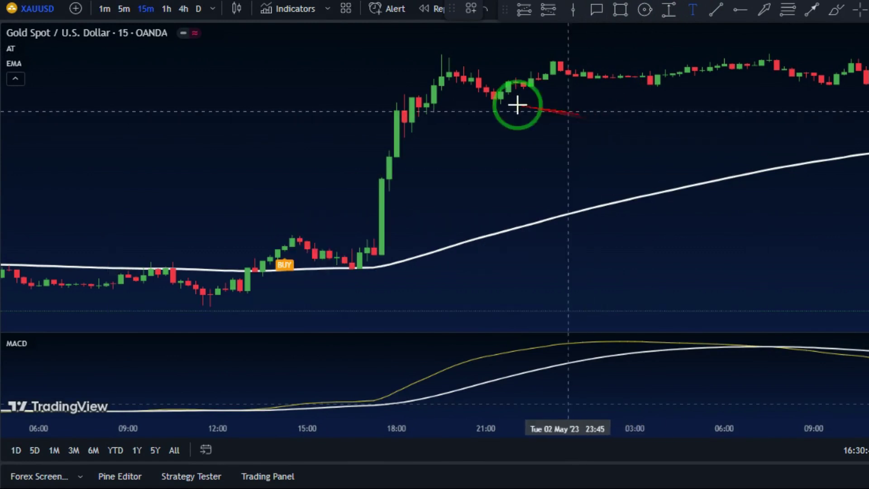
- Place the buy trade-rules note, circle the BUY signal label, and shorten the price pane
{"action": "left_click", "coordinate": [554, 124]}
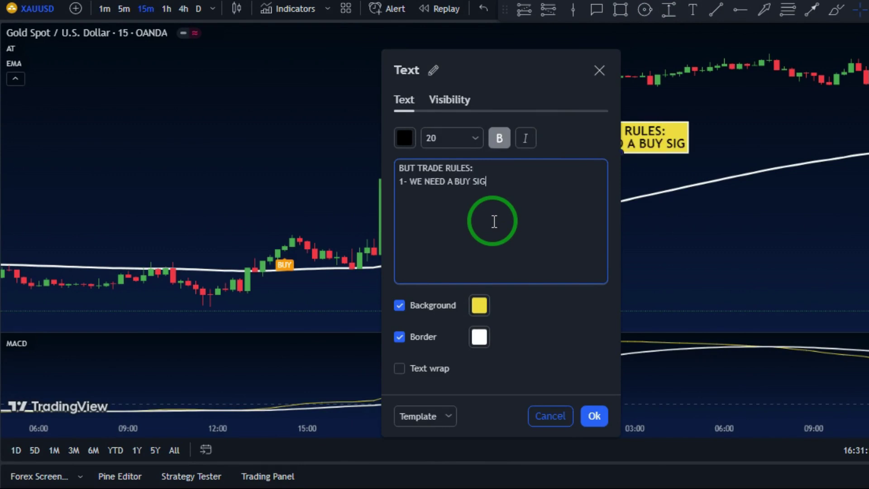
{"action": "left_click", "coordinate": [594, 415]}
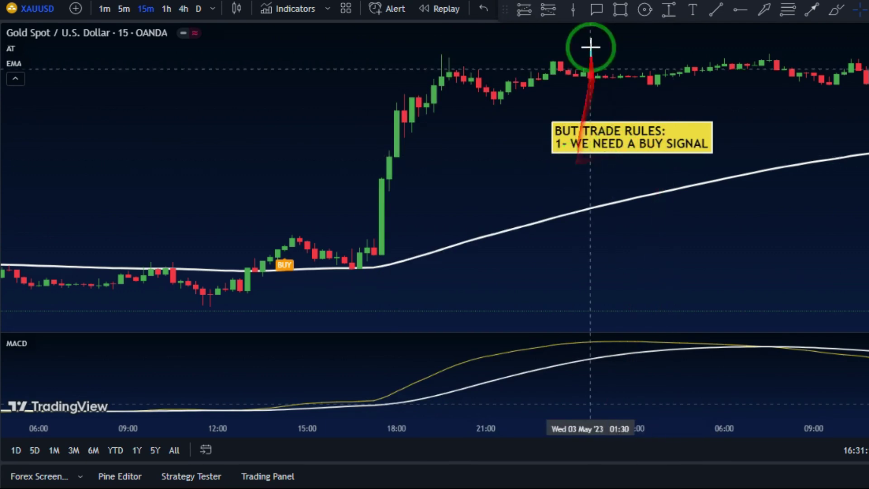
{"action": "left_click_drag", "start_coordinate": [285, 265], "coordinate": [300, 265]}
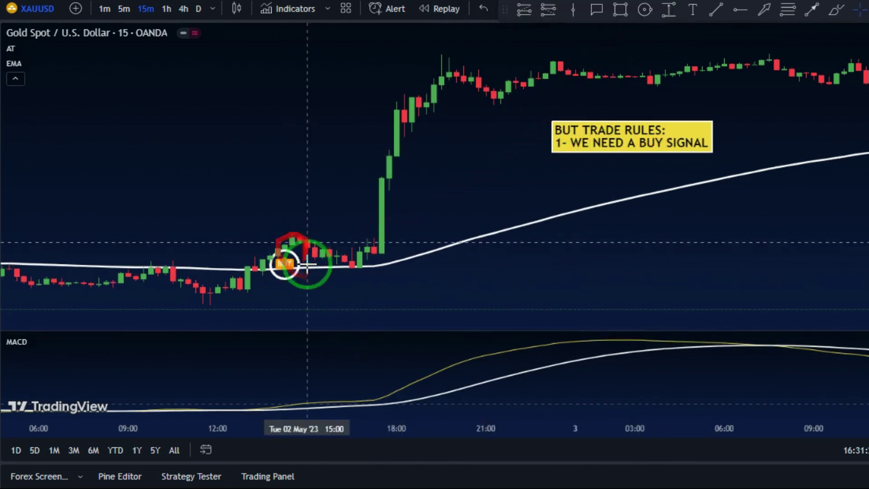
{"action": "left_click_drag", "start_coordinate": [295, 329], "coordinate": [296, 316]}
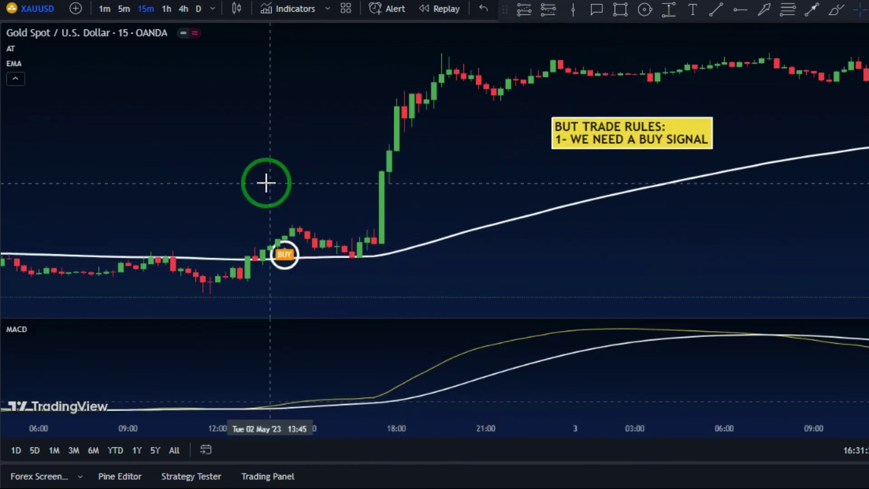
- Add the rule '2- THE MARKET MOMENTUM SHOULD BE BULLISH' to the yellow note
{"action": "double_click", "coordinate": [590, 144]}
{"action": "left_click", "coordinate": [495, 219]}
{"action": "key", "text": "Return"}
{"action": "type", "text": "2-"}
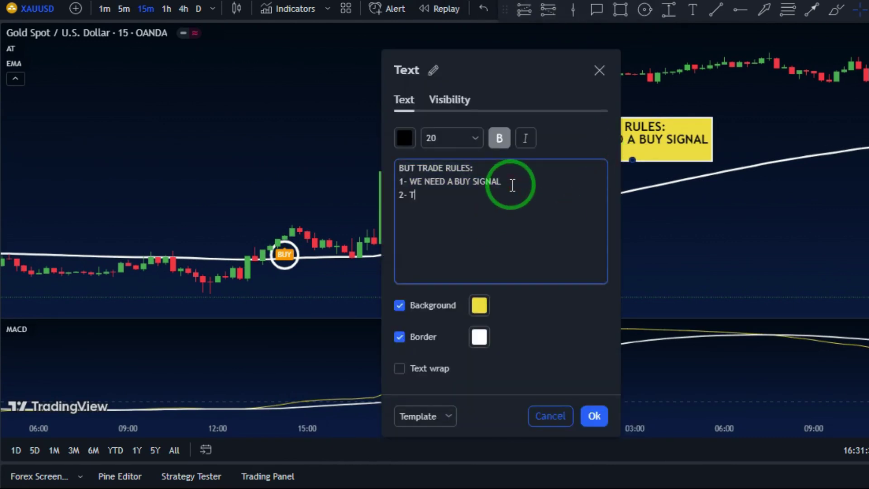
{"action": "type", "text": " THE MARKET MOMENTU"}
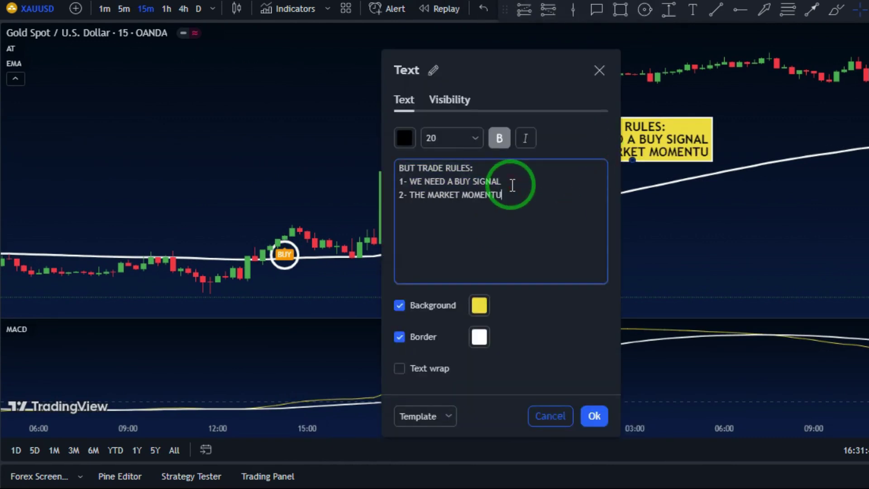
{"action": "type", "text": "M SHOULD BE BEARISH"}
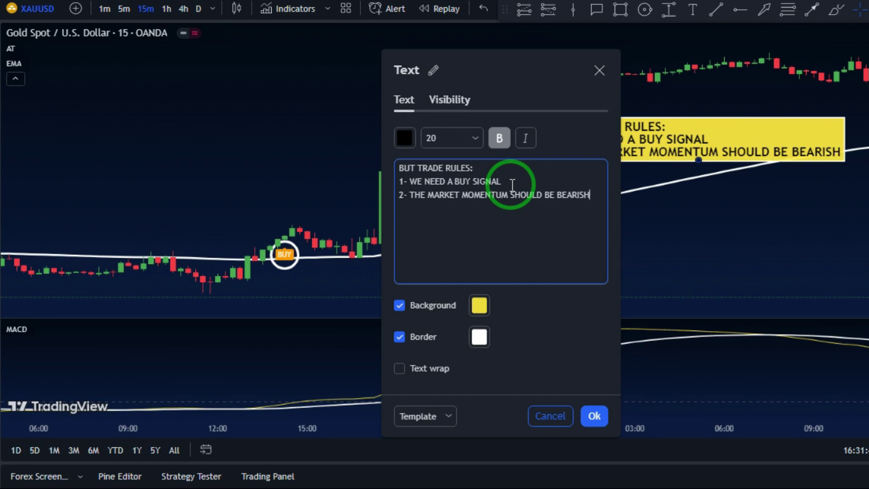
{"action": "key", "text": "BackSpace"}
{"action": "key", "text": "BackSpace"}
{"action": "key", "text": "BackSpace"}
{"action": "key", "text": "BackSpace"}
{"action": "key", "text": "BackSpace"}
{"action": "key", "text": "BackSpace"}
{"action": "key", "text": "BackSpace"}
{"action": "type", "text": "BULLISH"}
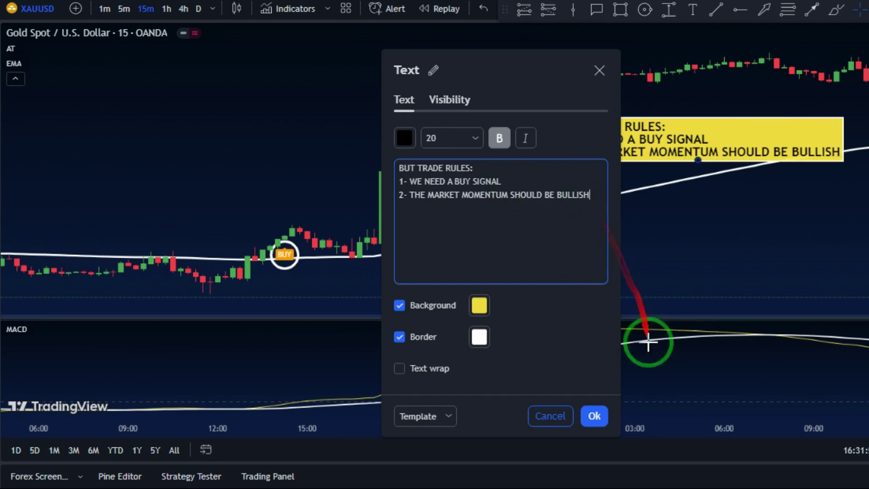
{"action": "left_click", "coordinate": [648, 341]}
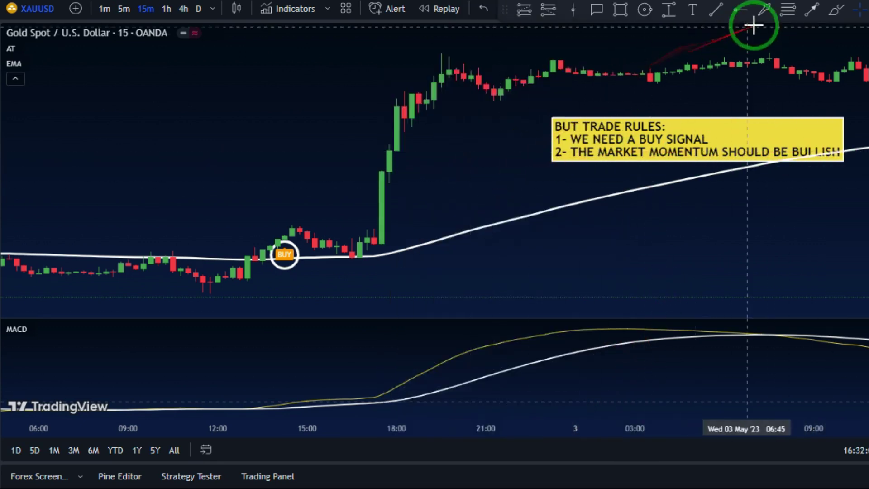
- Point an arrow marker at the SMA line labelled 'SMA 145'
{"action": "left_click_drag", "start_coordinate": [448, 273], "coordinate": [411, 253]}
{"action": "left_click", "coordinate": [457, 269]}
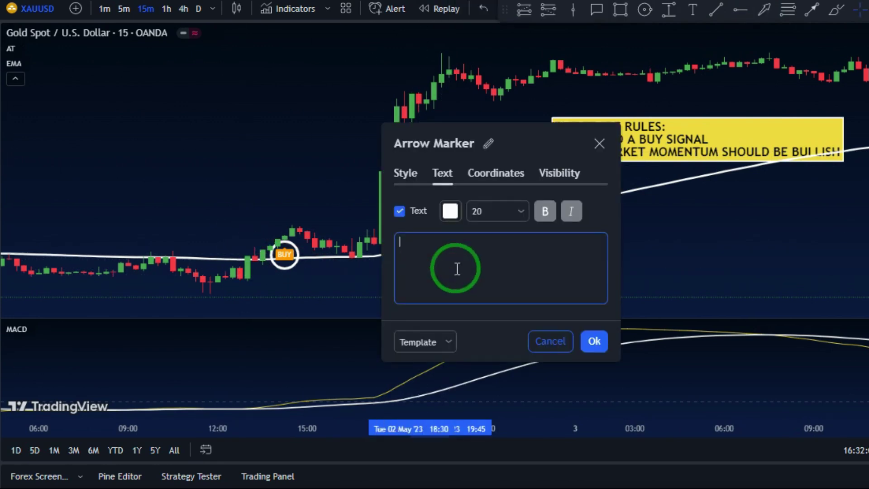
{"action": "type", "text": "SMA 145"}
{"action": "left_click", "coordinate": [593, 341]}
- Add an arrow at the signal candle labelled 'PRICE > SMA 145 BULLISH MARKET'
{"action": "left_click", "coordinate": [764, 9]}
{"action": "left_click_drag", "start_coordinate": [250, 204], "coordinate": [278, 227]}
{"action": "left_click", "coordinate": [444, 269]}
{"action": "type", "text": "PRIC"}
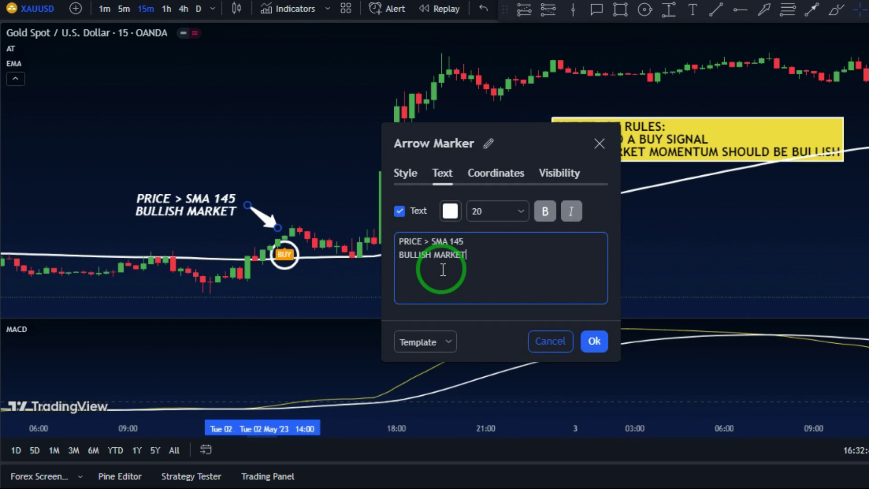
{"action": "left_click", "coordinate": [594, 341]}
- Add rule 3, the MACD confirmation rule, to the trade-rules note
{"action": "double_click", "coordinate": [627, 151]}
{"action": "left_click", "coordinate": [589, 198]}
{"action": "key", "text": "Return"}
{"action": "type", "text": "3- MACD CONFIRMS THE BUY SIGNAL"}
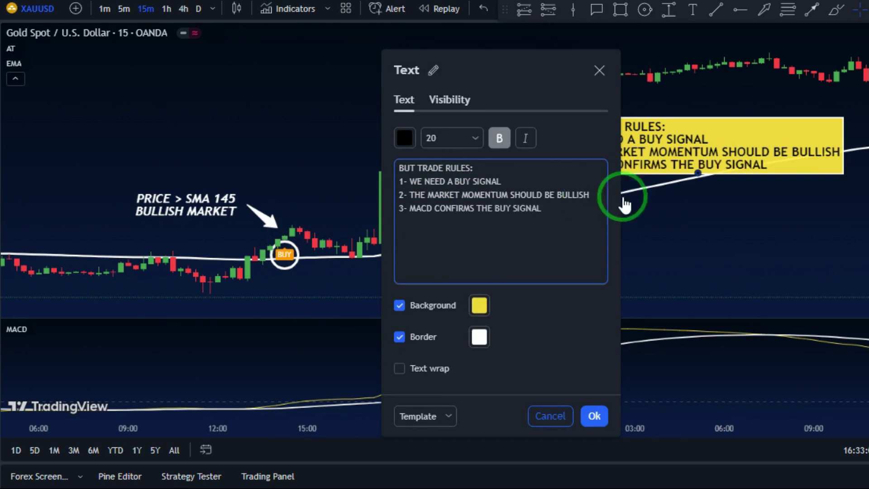
{"action": "left_click", "coordinate": [594, 416]}
- Draw a vertical line through the signal candle and a MACD arrow reading 'YELLOW > WHITE BUY SIGNAL IS CONFIRMED'
{"action": "left_click", "coordinate": [572, 9]}
{"action": "left_click", "coordinate": [283, 153]}
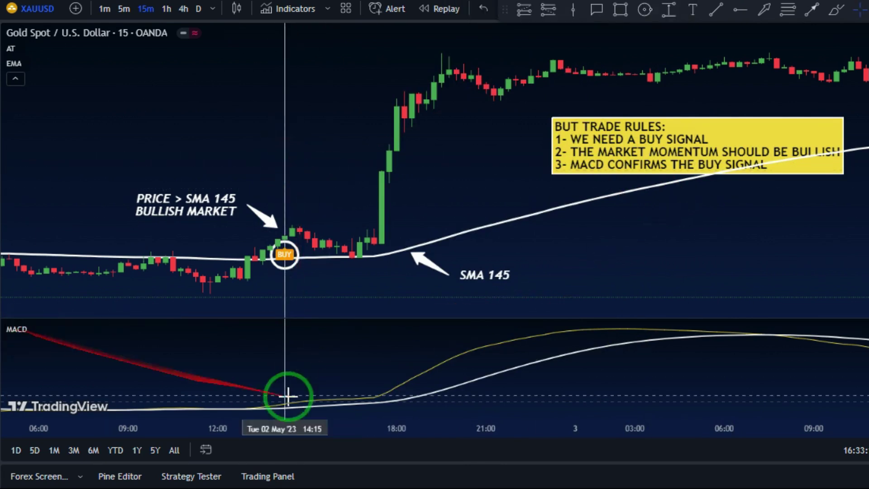
{"action": "left_click", "coordinate": [741, 10]}
{"action": "left_click", "coordinate": [307, 370]}
{"action": "left_click", "coordinate": [292, 394]}
{"action": "left_click", "coordinate": [441, 252]}
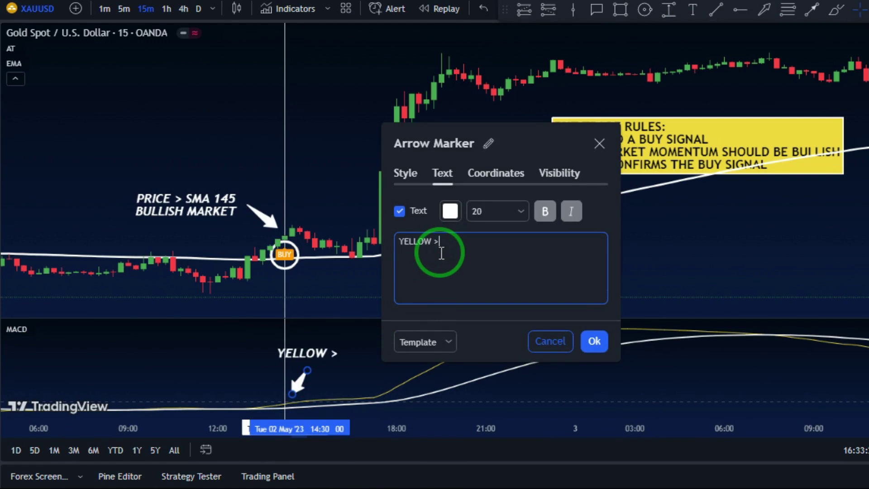
{"action": "type", "text": "YELLOW > WHITE"}
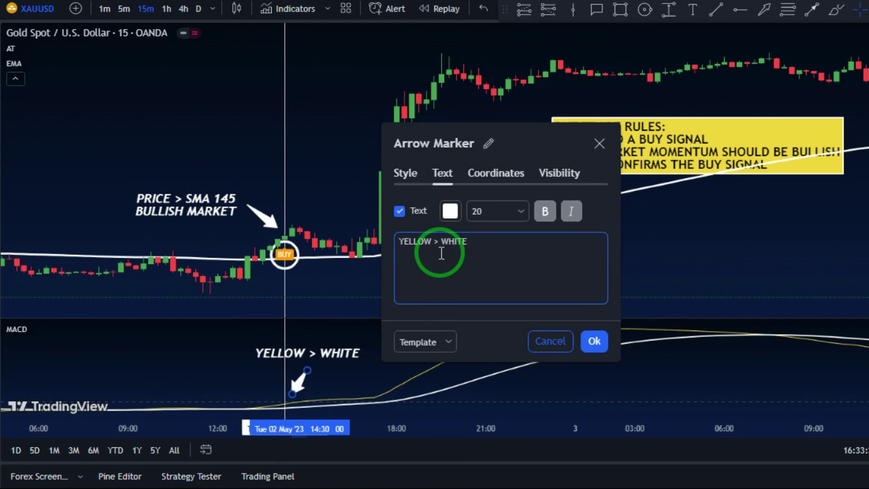
{"action": "key", "text": "Return"}
{"action": "type", "text": "BUY SIGNAL IS CONFIR"}
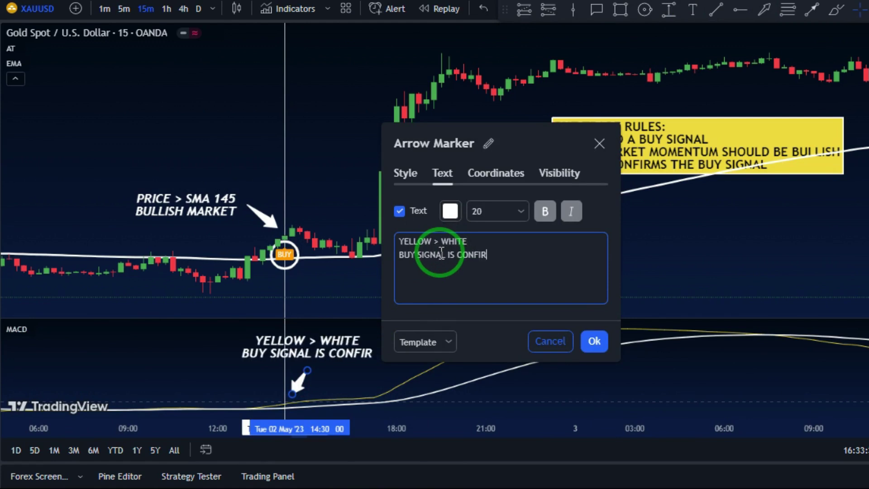
{"action": "left_click", "coordinate": [593, 342]}
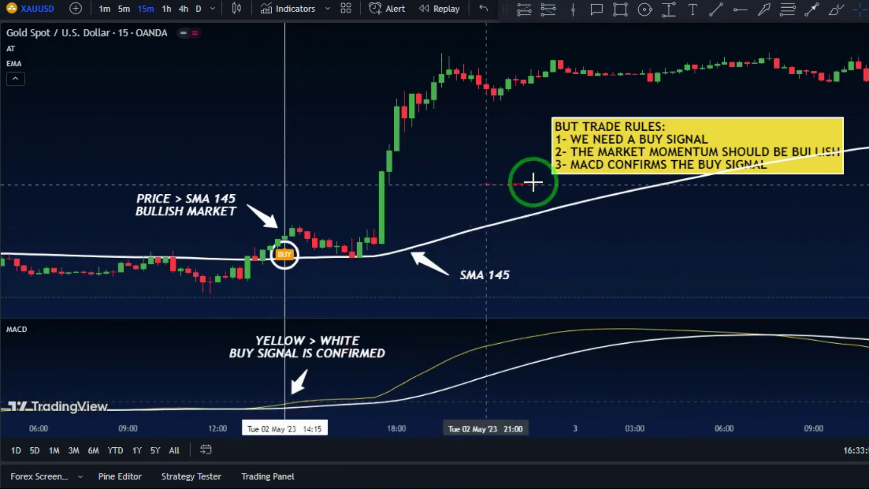
{"action": "double_click", "coordinate": [608, 167]}
- Add an entry rule to the note: enter at the signal candle close
{"action": "left_click", "coordinate": [559, 206]}
{"action": "key", "text": "Return"}
{"action": "key", "text": "Return"}
{"action": "type", "text": "EN"}
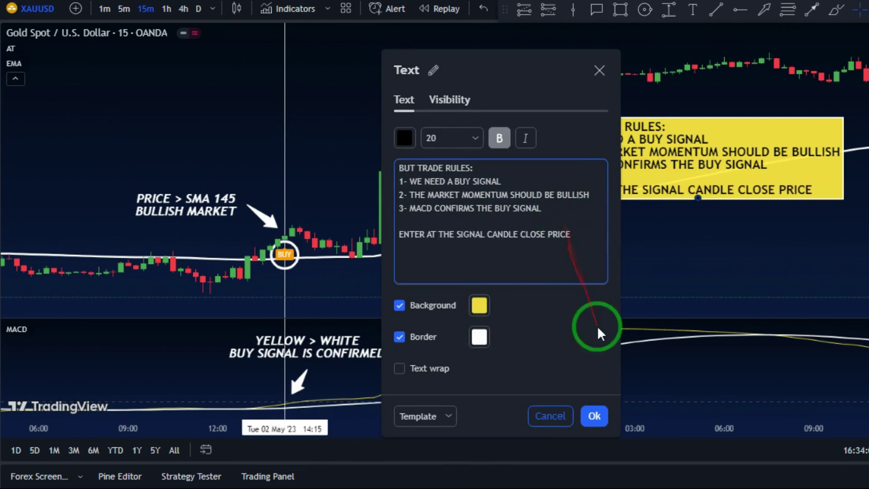
{"action": "key", "text": "Home"}
{"action": "type", "text": "-"}
{"action": "left_click", "coordinate": [594, 413]}
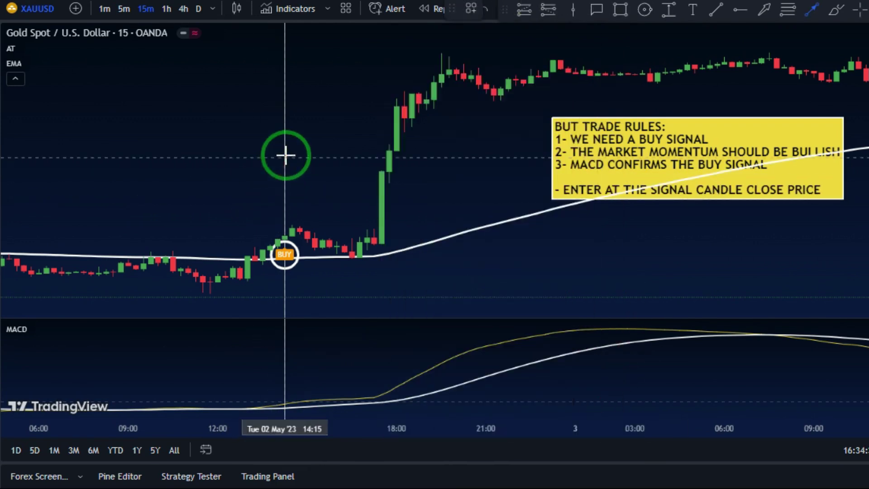
- Draw a downward arrow onto the signal candle labelled 'SIGNAL CANDLE'
{"action": "left_click_drag", "start_coordinate": [284, 127], "coordinate": [283, 208]}
{"action": "double_click", "coordinate": [284, 208]}
{"action": "type", "text": "SIGNAL CANDLE"}
{"action": "left_click_drag", "start_coordinate": [285, 127], "coordinate": [287, 66]}
{"action": "left_click", "coordinate": [285, 260]}
- Add a horizontal ray at the signal close labelled 'SIGNAL CANDLE CLOSE PRICE'
{"action": "left_click", "coordinate": [738, 10]}
{"action": "left_click", "coordinate": [284, 236]}
{"action": "double_click", "coordinate": [431, 236]}
{"action": "left_click", "coordinate": [440, 250]}
{"action": "type", "text": "SIGNAL CANDLE CLOSE PRICE"}
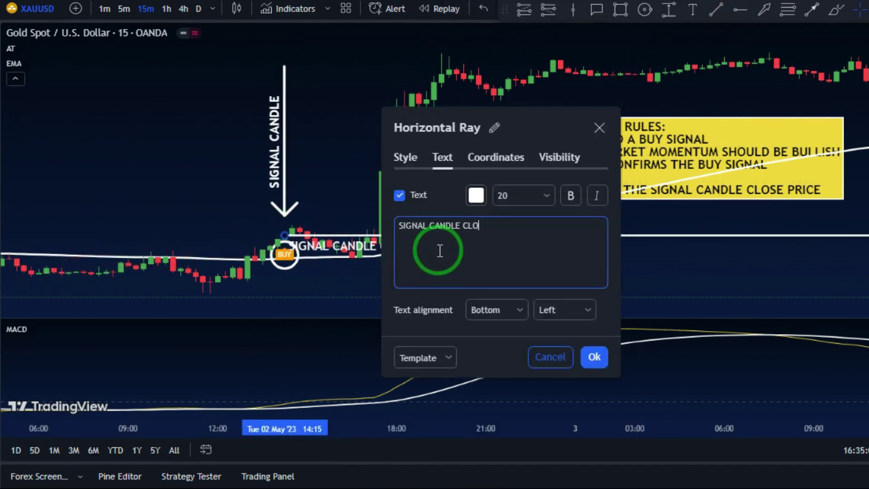
{"action": "left_click", "coordinate": [312, 254]}
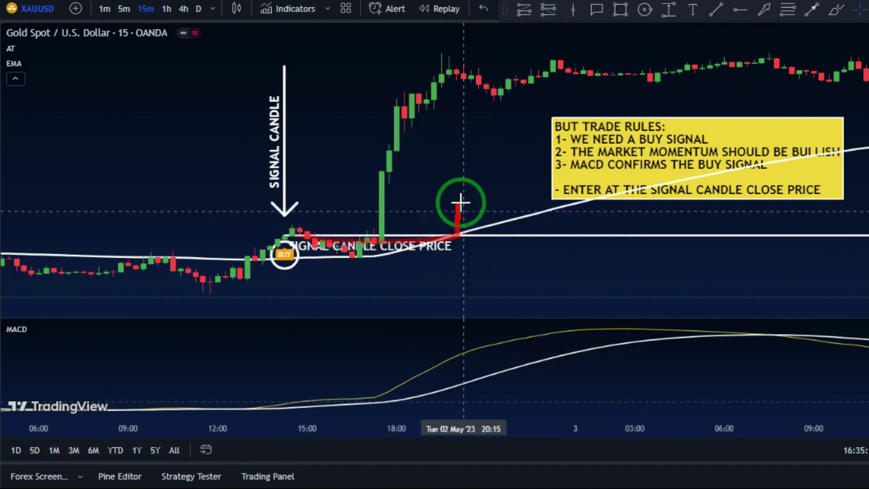
- Add '- STOPLOSS: RECENT SWING LOW OF THE MARKET' to the note and move it up-left
{"action": "double_click", "coordinate": [683, 199]}
{"action": "key", "text": "Return"}
{"action": "type", "text": "-"}
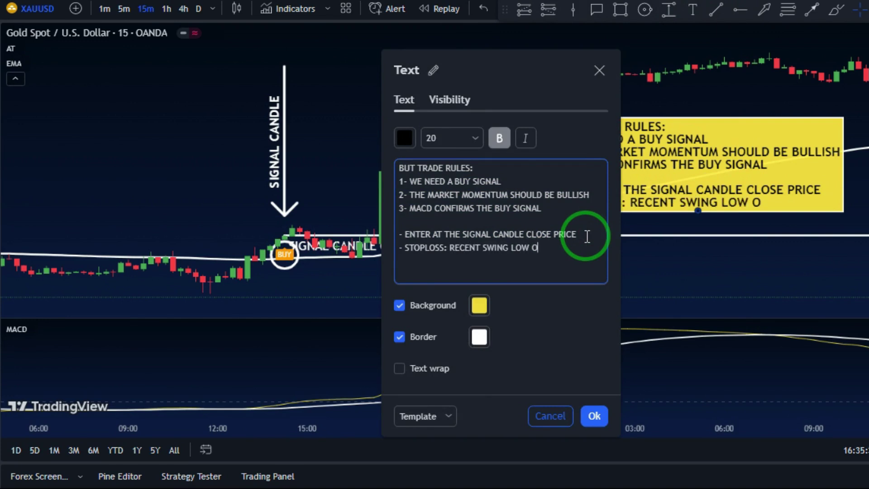
{"action": "type", "text": "STOPLOSS: RECENT SWING LOW OF THE MARE"}
{"action": "key", "text": "BackSpace"}
{"action": "type", "text": "KET"}
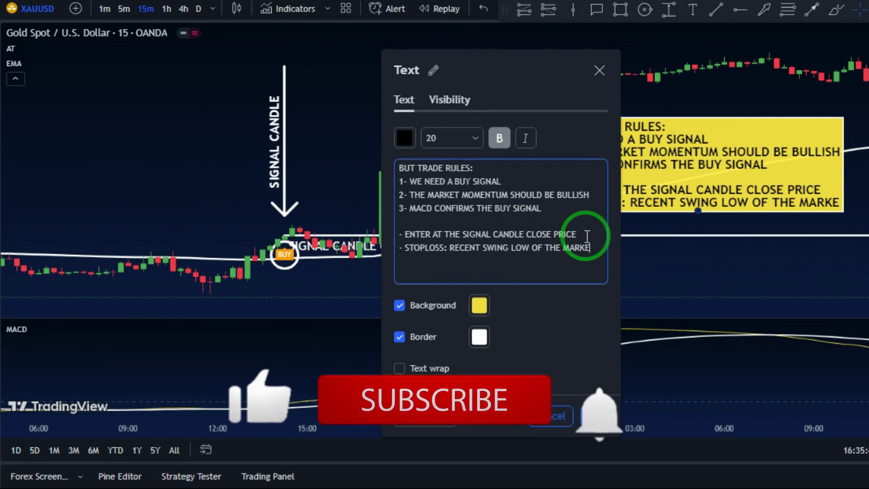
{"action": "left_click", "coordinate": [595, 416]}
{"action": "left_click_drag", "start_coordinate": [687, 117], "coordinate": [641, 96]}
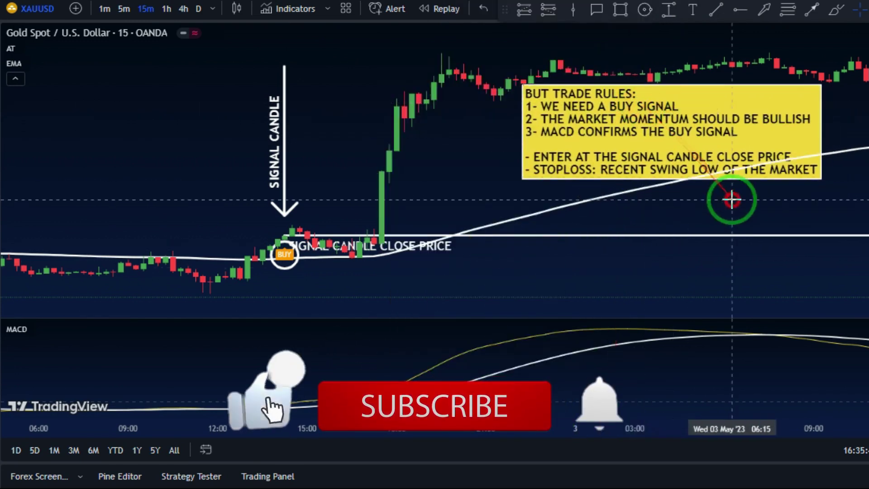
- Point an arrow at the swing low labelled 'RECENT SWING LOW' in font size 12
{"action": "left_click", "coordinate": [808, 11]}
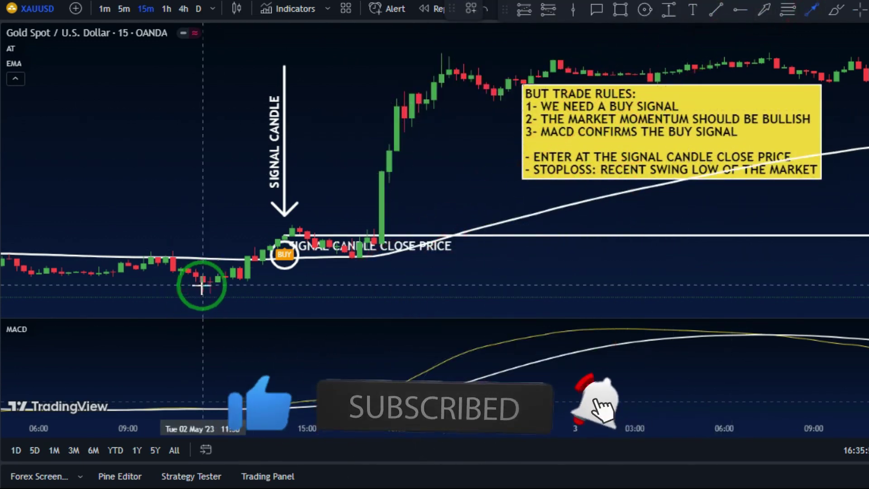
{"action": "left_click", "coordinate": [143, 313]}
{"action": "double_click", "coordinate": [198, 288]}
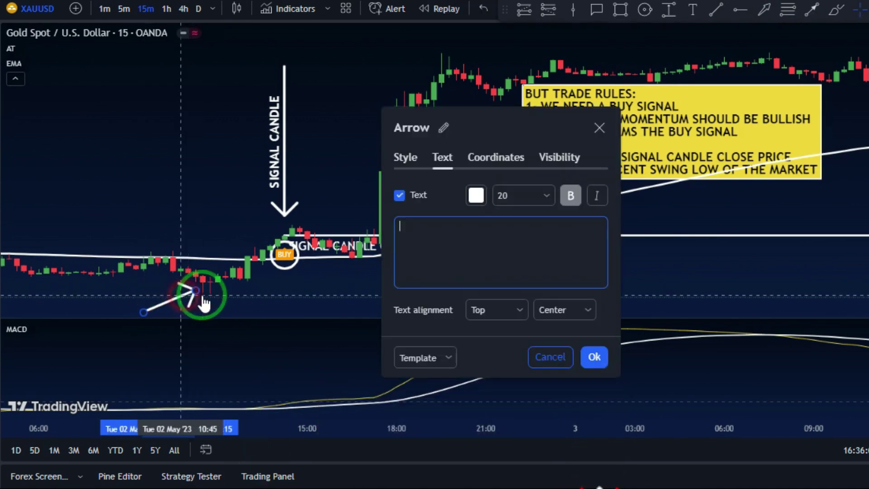
{"action": "type", "text": "RECENT SWING LOW"}
{"action": "left_click", "coordinate": [523, 195]}
{"action": "left_click", "coordinate": [508, 258]}
{"action": "left_click", "coordinate": [158, 310]}
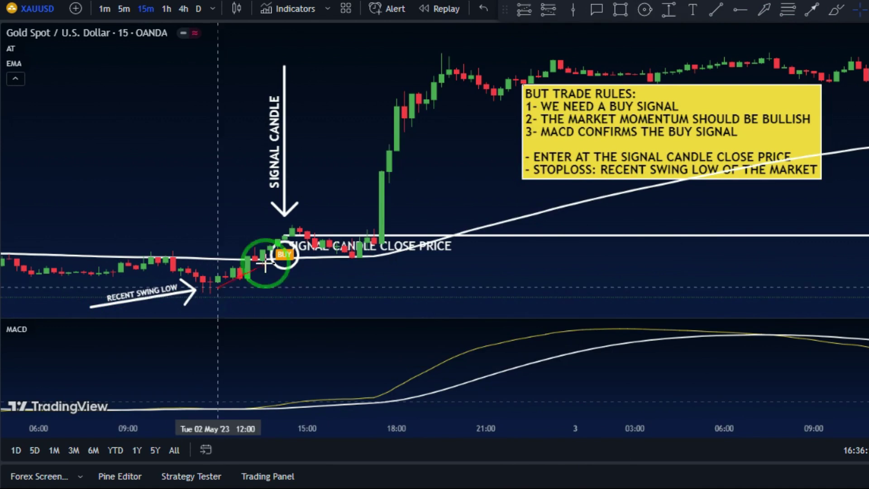
- Add a horizontal ray at the swing low labelled 'STOPLOSS'
{"action": "key", "text": "alt+j"}
{"action": "left_click", "coordinate": [210, 295]}
{"action": "double_click", "coordinate": [307, 295]}
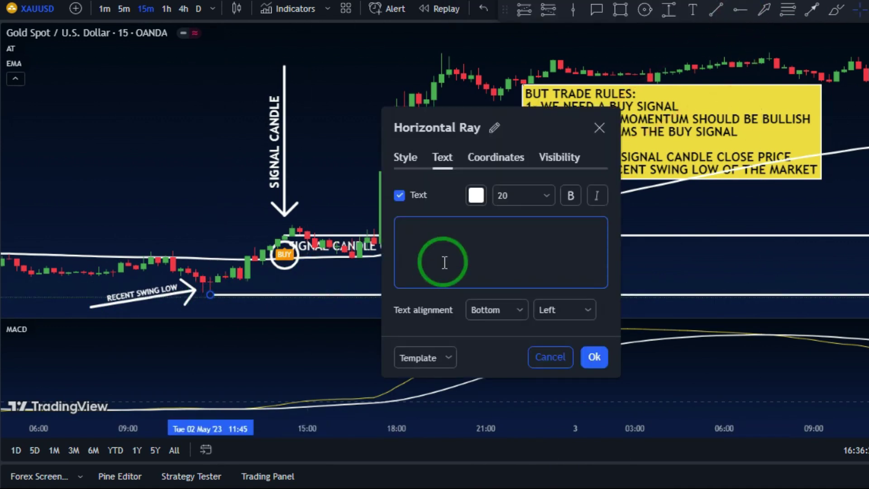
{"action": "left_click", "coordinate": [596, 357]}
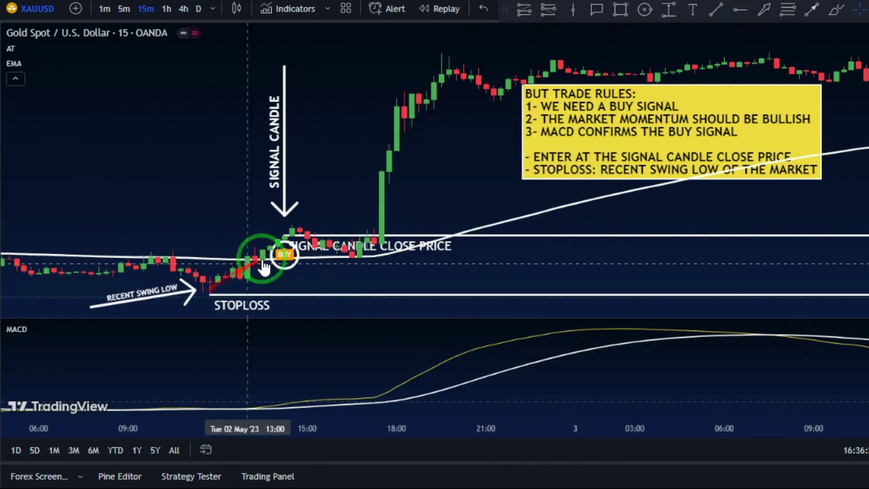
- Draw a long position from the signal close, stop at STOPLOSS, target about 1.5× risk
{"action": "left_click", "coordinate": [543, 11]}
{"action": "left_click", "coordinate": [284, 236]}
{"action": "left_click_drag", "start_coordinate": [284, 272], "coordinate": [294, 299]}
{"action": "left_click_drag", "start_coordinate": [284, 186], "coordinate": [284, 145]}
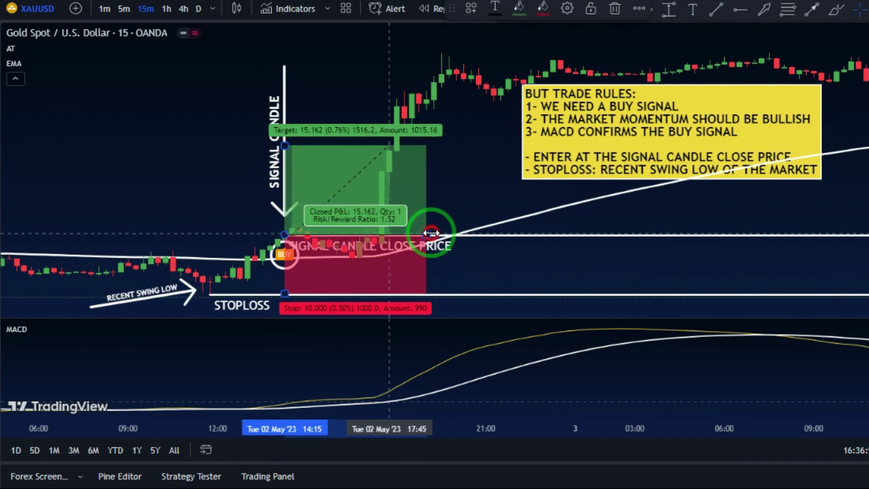
{"action": "left_click_drag", "start_coordinate": [431, 233], "coordinate": [396, 234]}
- Add a horizontal ray at the position's target level labelled 'TP'
{"action": "left_click", "coordinate": [739, 10]}
{"action": "left_click", "coordinate": [300, 138]}
{"action": "double_click", "coordinate": [339, 144]}
{"action": "left_click", "coordinate": [439, 252]}
{"action": "left_click", "coordinate": [595, 356]}
- Add '- TARGET: R/R RATIO OF 1:1.5' below the stop-loss rule in the note
{"action": "double_click", "coordinate": [588, 172]}
{"action": "left_click", "coordinate": [597, 249]}
{"action": "key", "text": "Return"}
{"action": "type", "text": "- TARGET: R/R RATIO"}
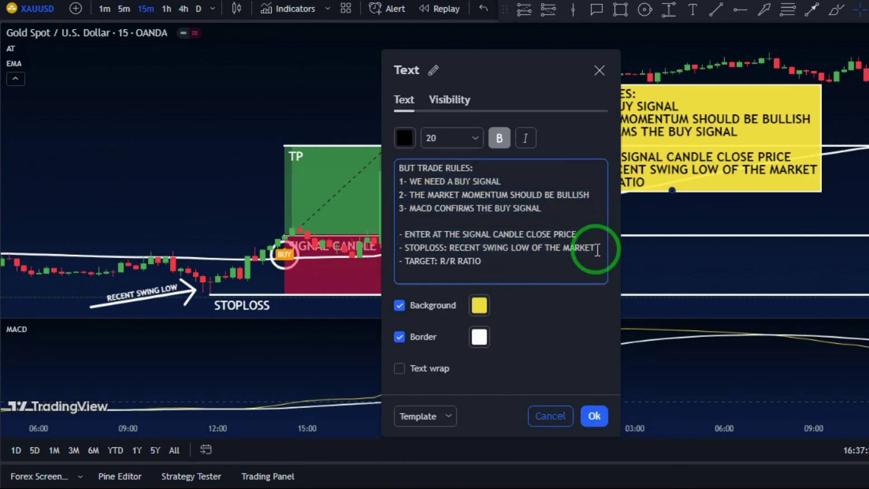
{"action": "left_click", "coordinate": [593, 415]}
- Relabel the TP ray as 'TP : R/R RATIO 1:1.5'
{"action": "double_click", "coordinate": [417, 145]}
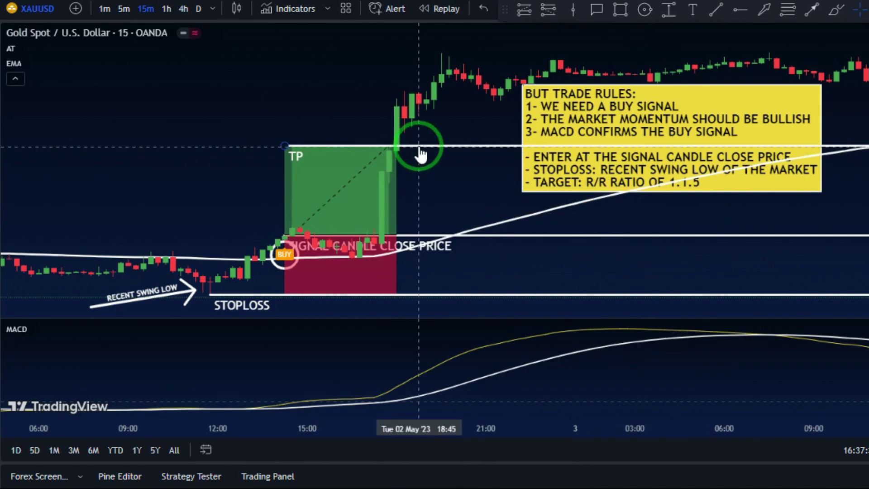
{"action": "left_click", "coordinate": [498, 245]}
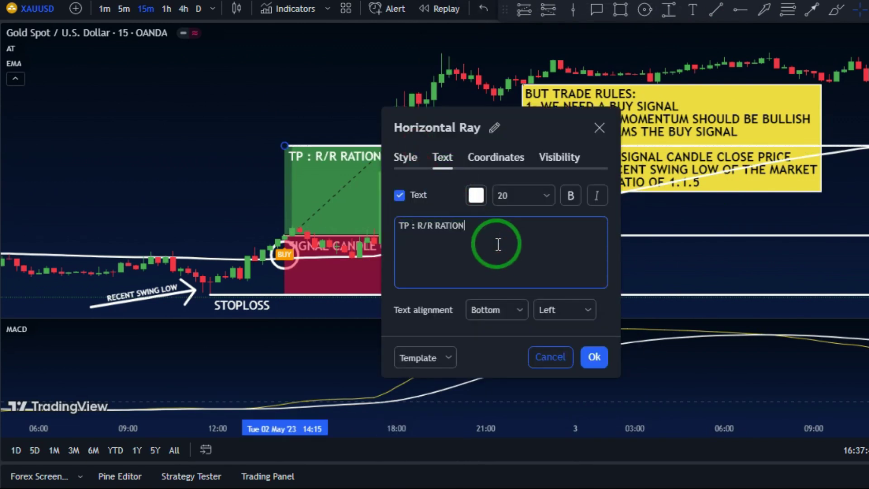
{"action": "left_click", "coordinate": [595, 357]}
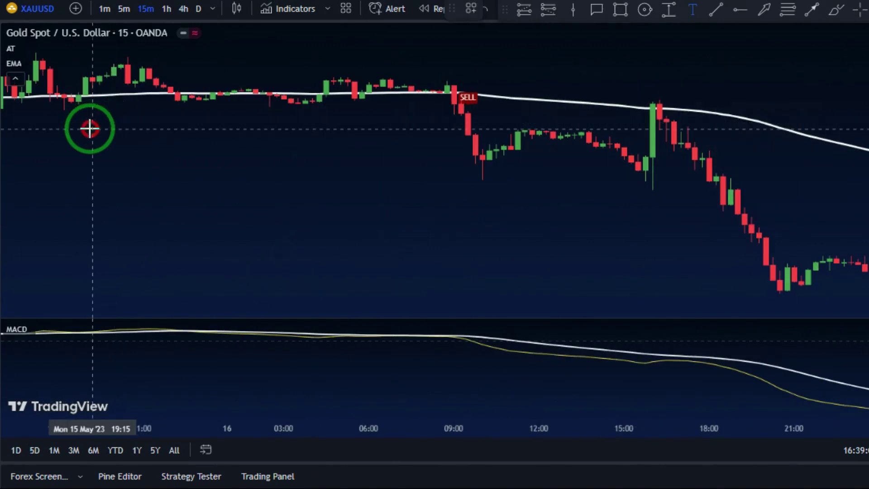
- Create the note 'HOW TO ENTER A SELL TRADE:' with rule 1 and circle the SELL label
{"action": "left_click", "coordinate": [89, 128]}
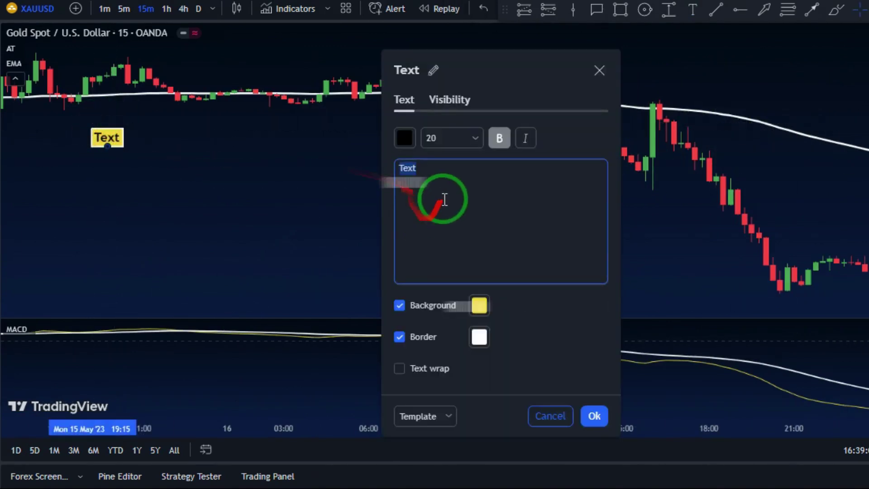
{"action": "type", "text": "HOW TO E"}
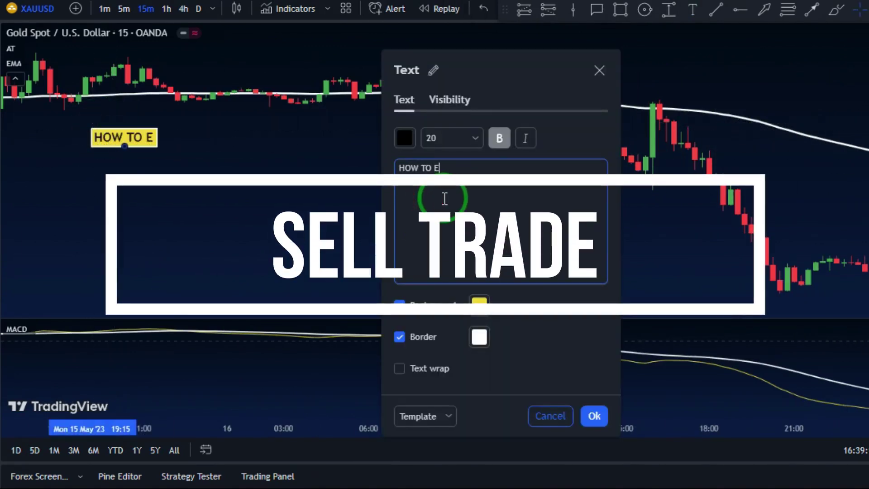
{"action": "type", "text": "NTER A SELL T"}
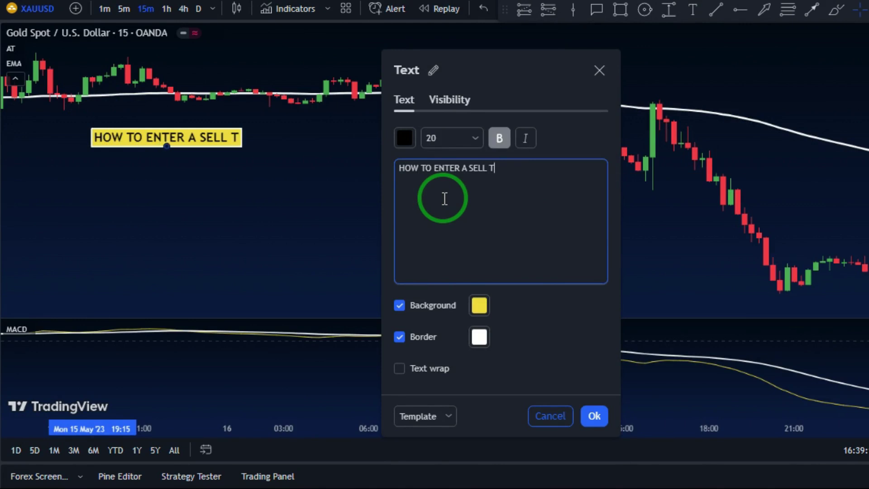
{"action": "type", "text": "RADE:"}
{"action": "key", "text": "Return"}
{"action": "type", "text": "1- WE NEED A SELL SIGNAL"}
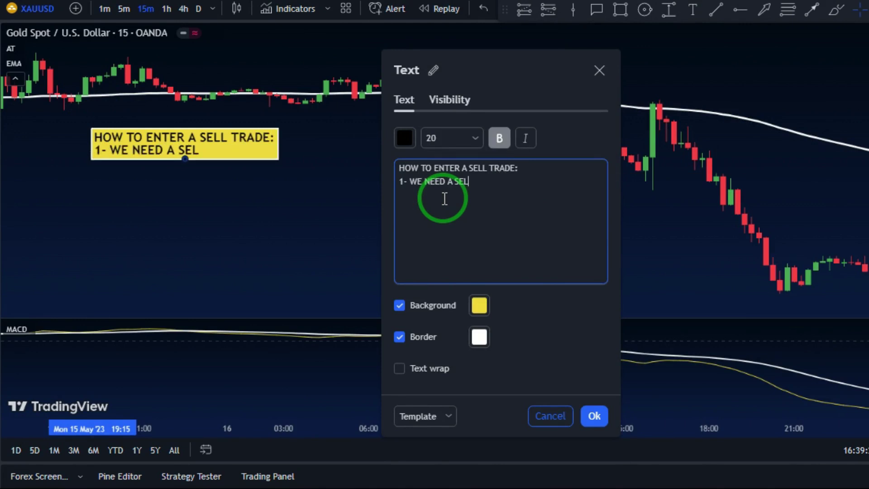
{"action": "left_click", "coordinate": [595, 416]}
{"action": "left_click", "coordinate": [645, 10]}
{"action": "left_click_drag", "start_coordinate": [467, 96], "coordinate": [479, 83]}
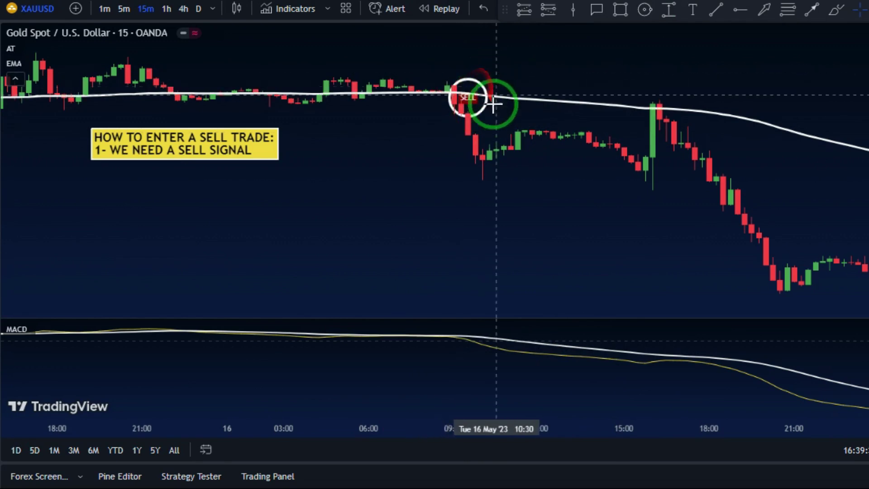
- Add '2- WE NEED A BEARISH MOMENTUM' as the second rule in the yellow note
{"action": "left_click", "coordinate": [243, 153]}
{"action": "double_click", "coordinate": [244, 153]}
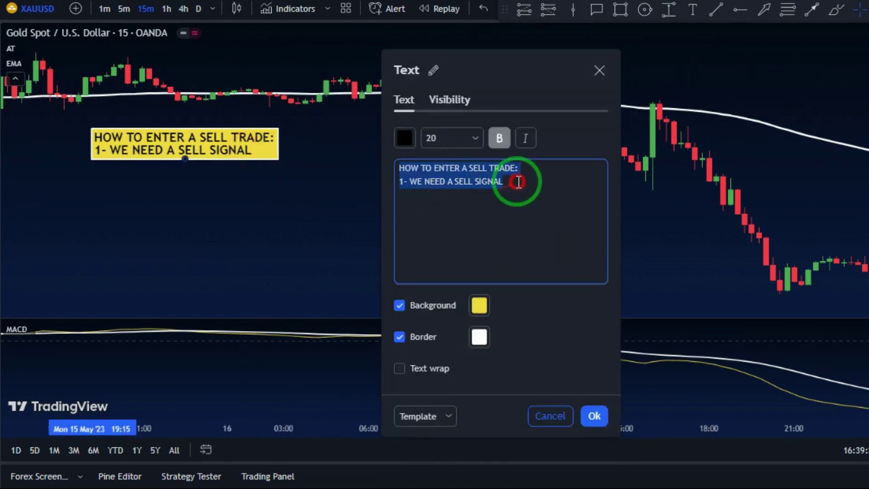
{"action": "left_click", "coordinate": [519, 183]}
{"action": "key", "text": "Return"}
{"action": "type", "text": "2- WE NEED A BEARISH MOMENTUM"}
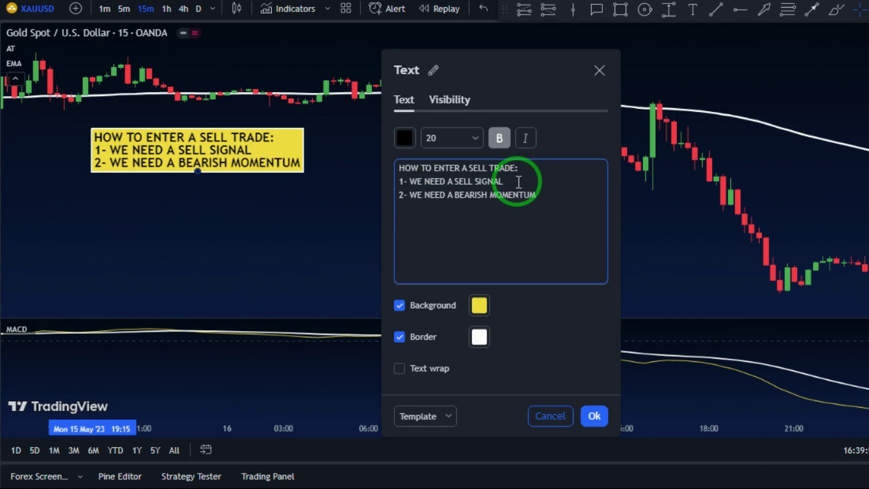
{"action": "left_click", "coordinate": [593, 411]}
{"action": "left_click", "coordinate": [768, 9]}
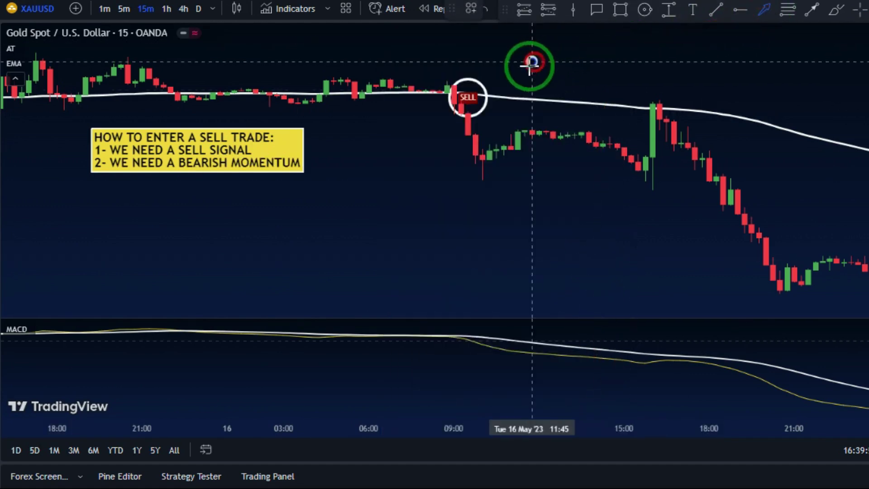
- Add arrow markers for the SMA 145 line and the bearish momentum at the SELL candle
{"action": "left_click_drag", "start_coordinate": [532, 62], "coordinate": [504, 92]}
{"action": "left_click", "coordinate": [485, 253]}
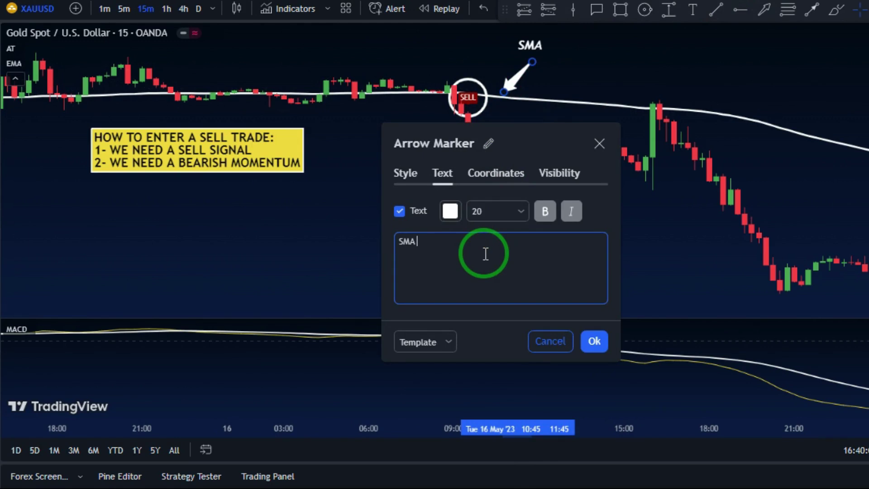
{"action": "left_click", "coordinate": [594, 340]}
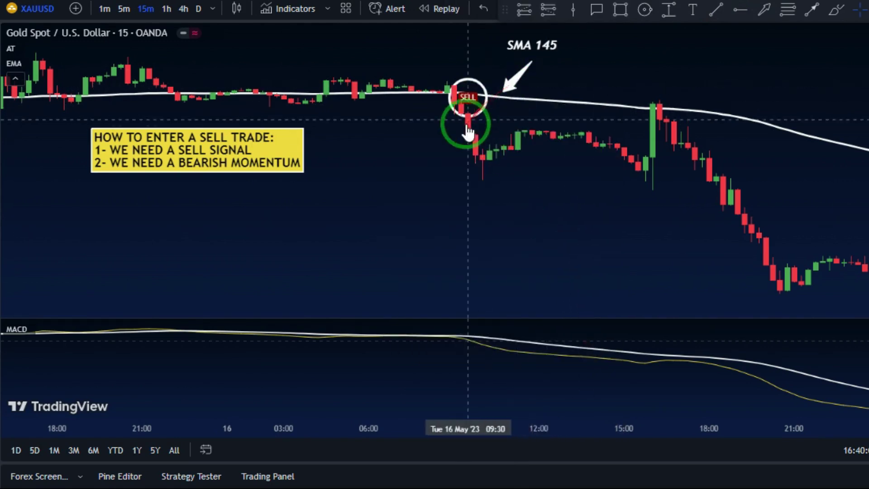
{"action": "left_click", "coordinate": [764, 9]}
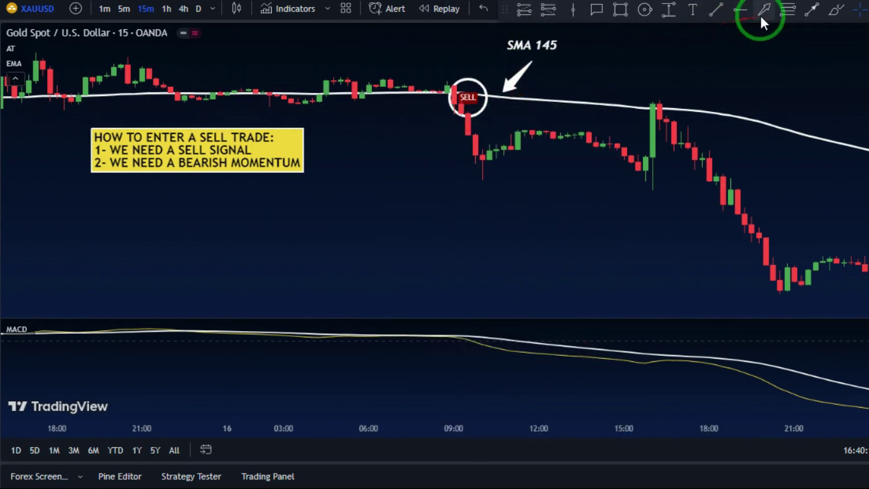
{"action": "left_click_drag", "start_coordinate": [431, 158], "coordinate": [468, 116]}
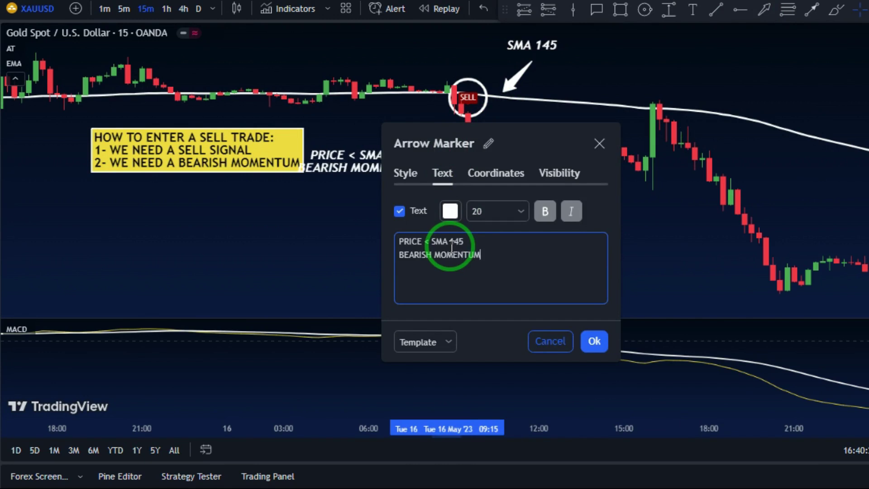
{"action": "left_click", "coordinate": [584, 349]}
{"action": "mouse_move", "coordinate": [349, 194]}
{"action": "left_mouse_down"}
{"action": "mouse_move", "coordinate": [492, 143]}
{"action": "mouse_move", "coordinate": [468, 126]}
{"action": "left_mouse_up"}
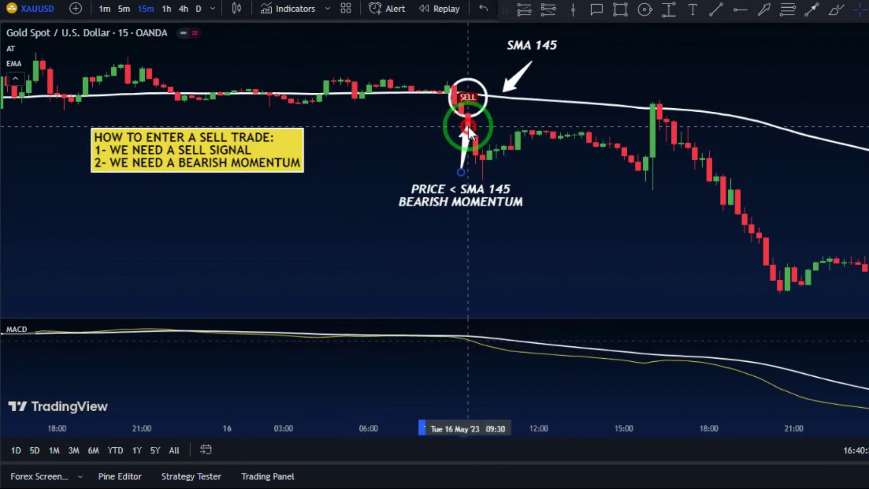
- Add rule 3 about MACD confirmation to the note, keeping text size 20
{"action": "double_click", "coordinate": [294, 165]}
{"action": "left_click", "coordinate": [560, 197]}
{"action": "key", "text": "Return"}
{"action": "type", "text": "3-"}
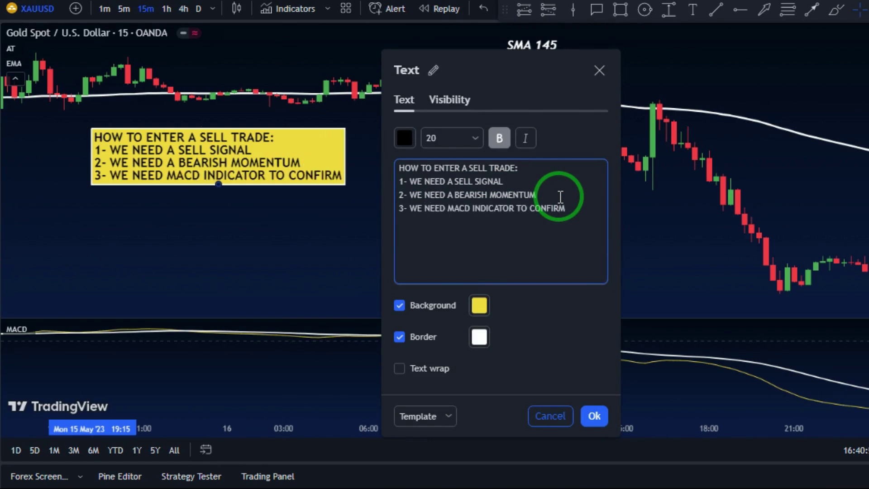
{"action": "type", "text": " THE SI"}
{"action": "left_click", "coordinate": [471, 135]}
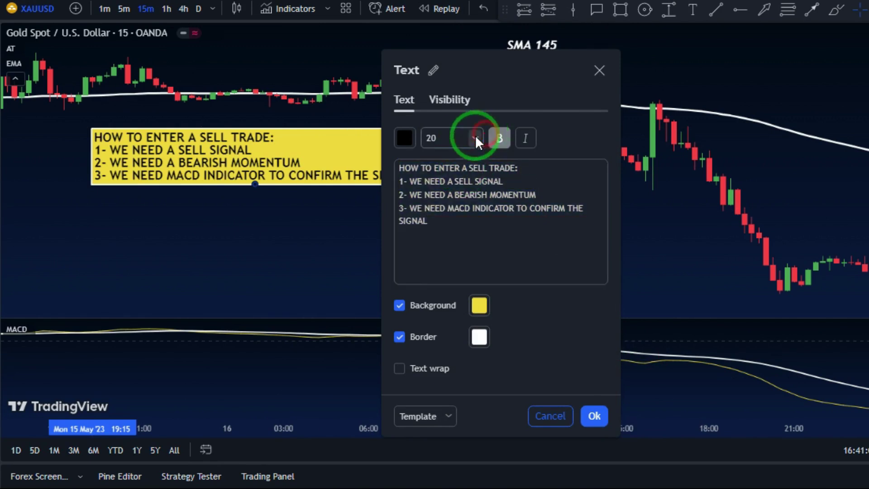
{"action": "left_click", "coordinate": [474, 225]}
{"action": "left_click", "coordinate": [469, 139]}
{"action": "left_click", "coordinate": [474, 240]}
{"action": "left_click", "coordinate": [595, 416]}
- Delete the SMA 145 and bearish momentum arrow markers
{"action": "left_click", "coordinate": [233, 145]}
{"action": "left_click", "coordinate": [471, 199]}
{"action": "left_click", "coordinate": [588, 8]}
{"action": "left_click", "coordinate": [764, 9]}
- Mark the MACD crossover with an arrow reading 'SELL SIGNAL IS CONFIRMED'
{"action": "left_click", "coordinate": [412, 362]}
{"action": "left_click_drag", "start_coordinate": [441, 355], "coordinate": [448, 274]}
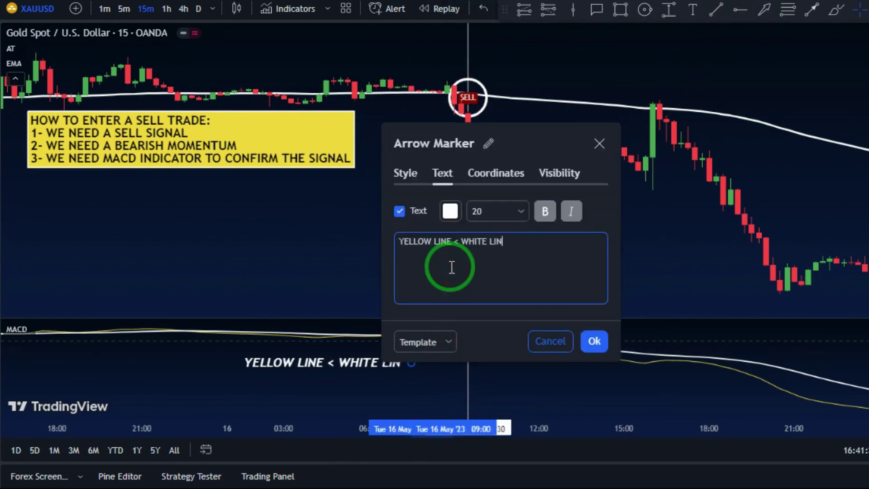
{"action": "type", "text": "SELL SIGNAL IS CONFIRMED"}
{"action": "left_click", "coordinate": [594, 341]}
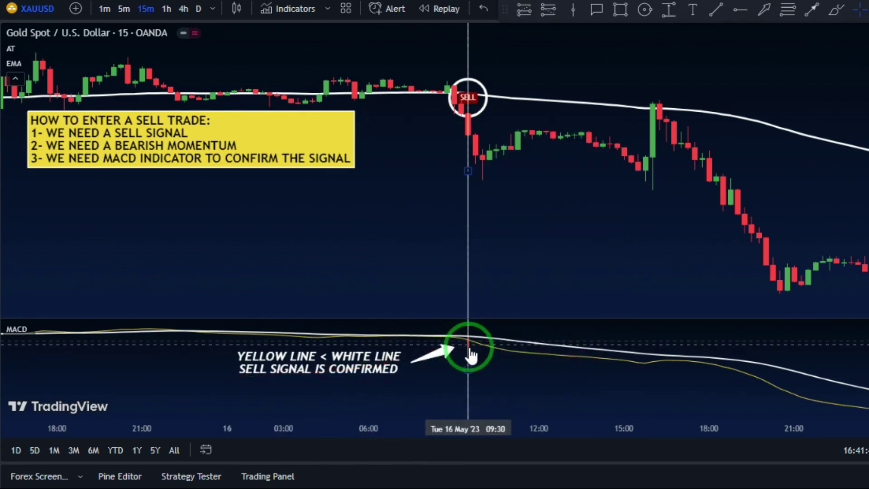
- Add the line 'ENTER THE TRADE AT THE CLOSE PRICE OF SIGNAL CANDLE' to the yellow sell note
{"action": "double_click", "coordinate": [211, 180]}
{"action": "left_click", "coordinate": [450, 221]}
{"action": "key", "text": "Return"}
{"action": "key", "text": "Return"}
{"action": "type", "text": "-"}
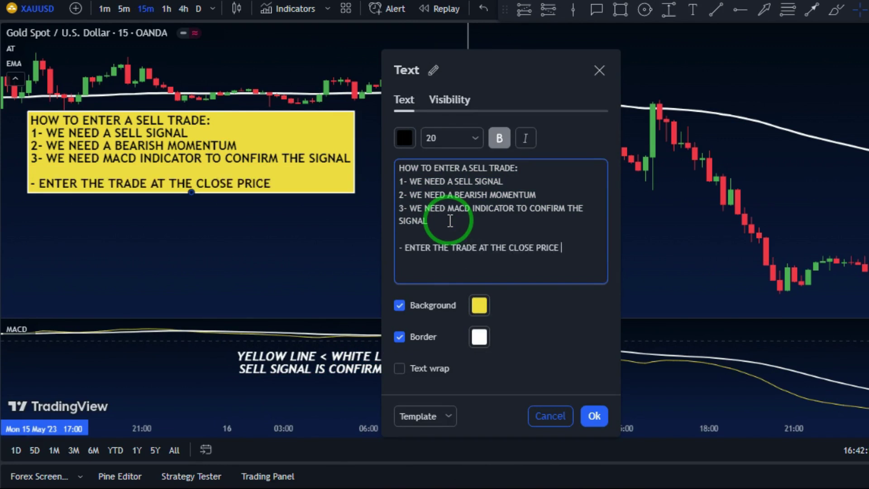
{"action": "type", "text": "ENTER THE TRADE AT THE CLOSE PRICE OF SIGNAL CANDLE"}
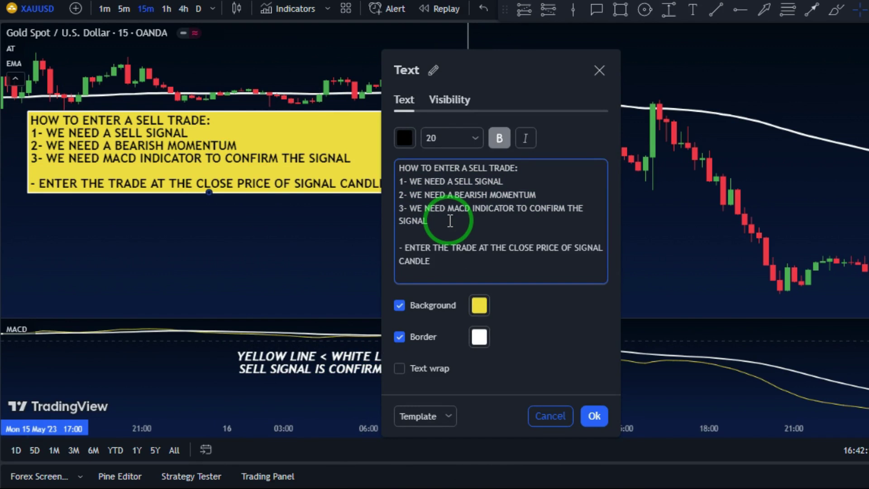
{"action": "left_click", "coordinate": [593, 415]}
- Draw an arrow labelled SIGNAL pointing at the SELL candle
{"action": "left_click", "coordinate": [811, 9]}
{"action": "left_click", "coordinate": [539, 73]}
{"action": "left_click", "coordinate": [480, 111]}
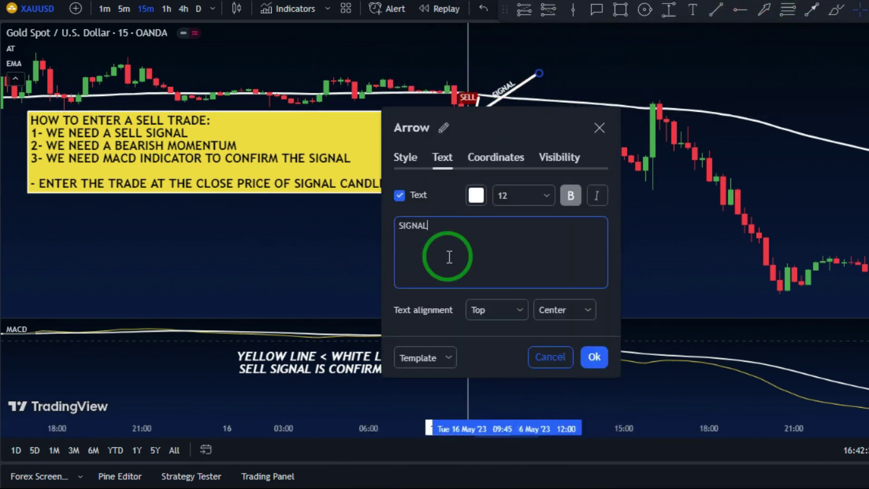
{"action": "left_click", "coordinate": [594, 357]}
- Place a horizontal ray at the signal candle's close labelled 'CLOSE PRICE OF SIGNAL CANDLE'
{"action": "left_click", "coordinate": [741, 9]}
{"action": "left_click", "coordinate": [469, 135]}
{"action": "double_click", "coordinate": [507, 135]}
{"action": "left_click", "coordinate": [483, 286]}
{"action": "type", "text": "CLOSE"}
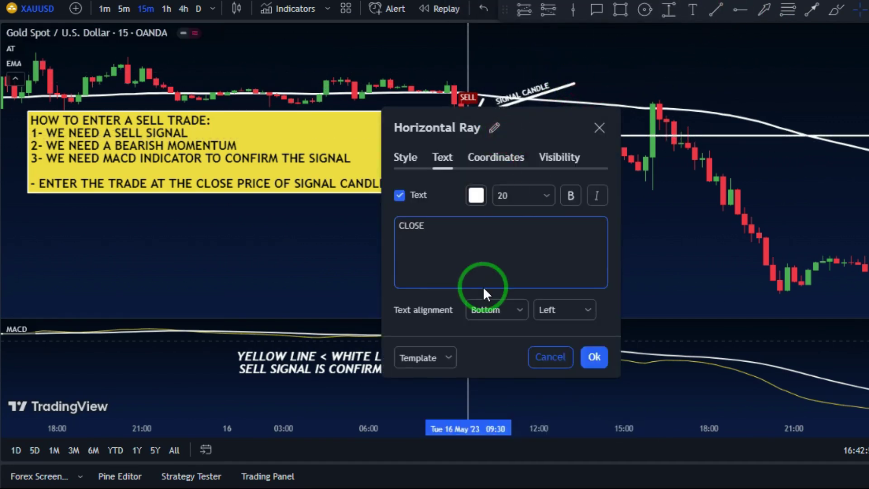
{"action": "type", "text": " PRICE OF SIGNAL CANDLE"}
{"action": "left_click", "coordinate": [594, 357]}
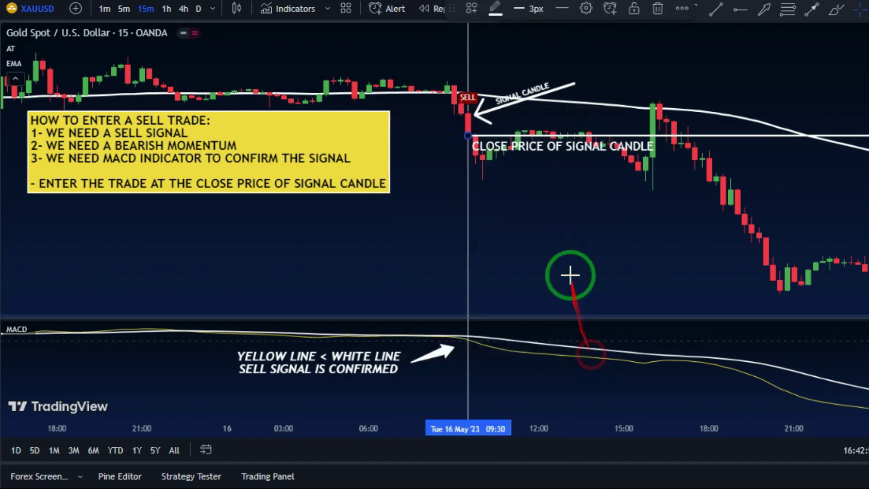
{"action": "left_click", "coordinate": [741, 13]}
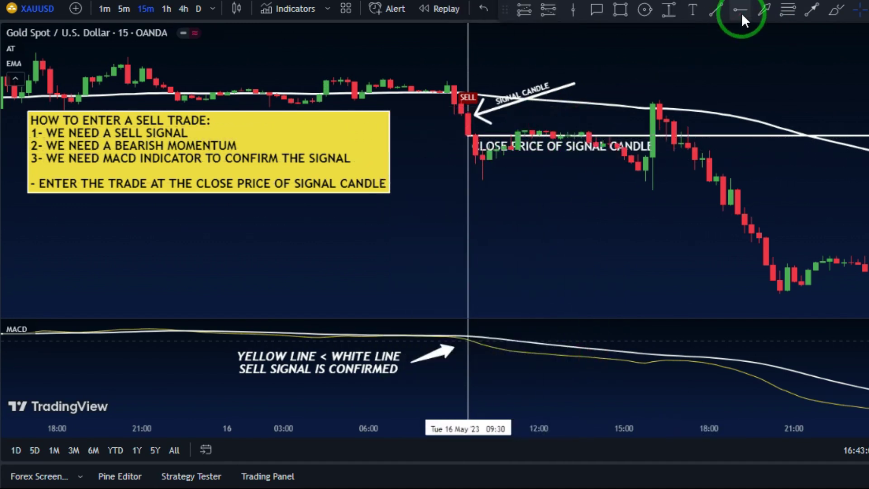
- Add a stop-loss-at-swing-high rule line to the yellow sell note
{"action": "double_click", "coordinate": [272, 185]}
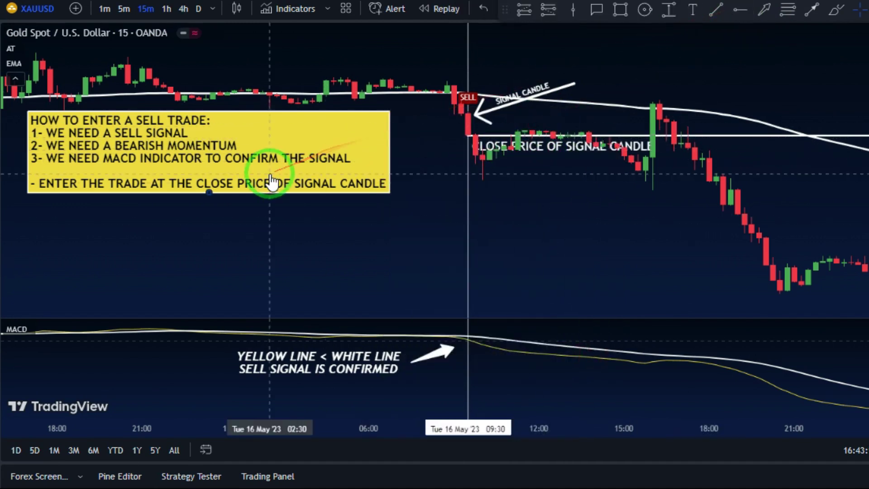
{"action": "left_click", "coordinate": [476, 271]}
{"action": "key", "text": "Return"}
{"action": "type", "text": "-"}
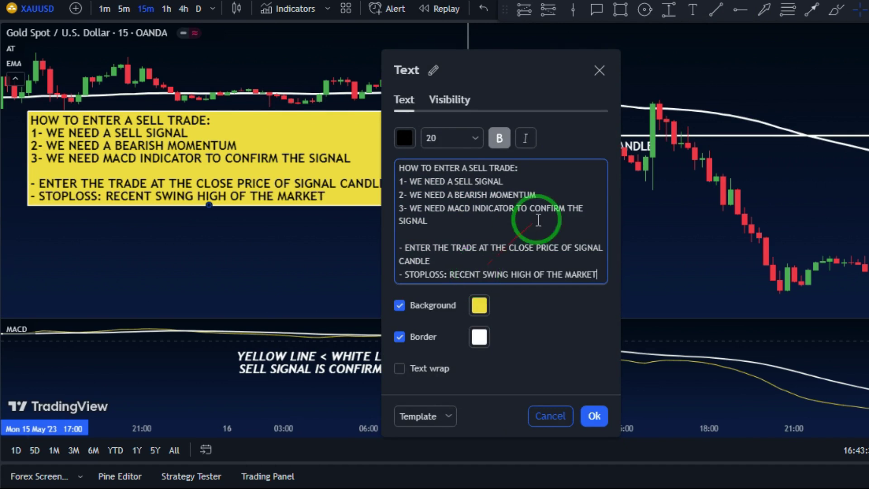
{"action": "left_click", "coordinate": [594, 416]}
- Place a horizontal ray at the recent swing high labelled 'SWING HIGH : STOPLOSS'
{"action": "left_click", "coordinate": [734, 14]}
{"action": "left_click", "coordinate": [36, 53]}
{"action": "double_click", "coordinate": [219, 54]}
{"action": "left_click", "coordinate": [476, 228]}
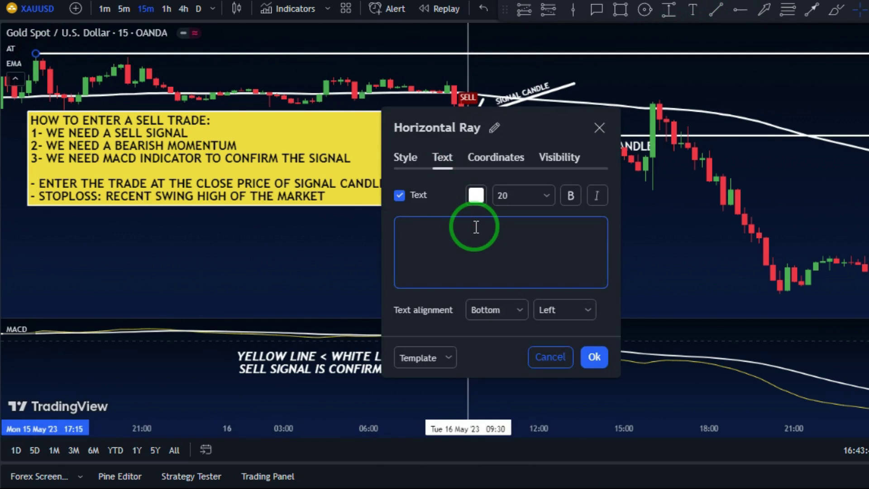
{"action": "left_click", "coordinate": [587, 350]}
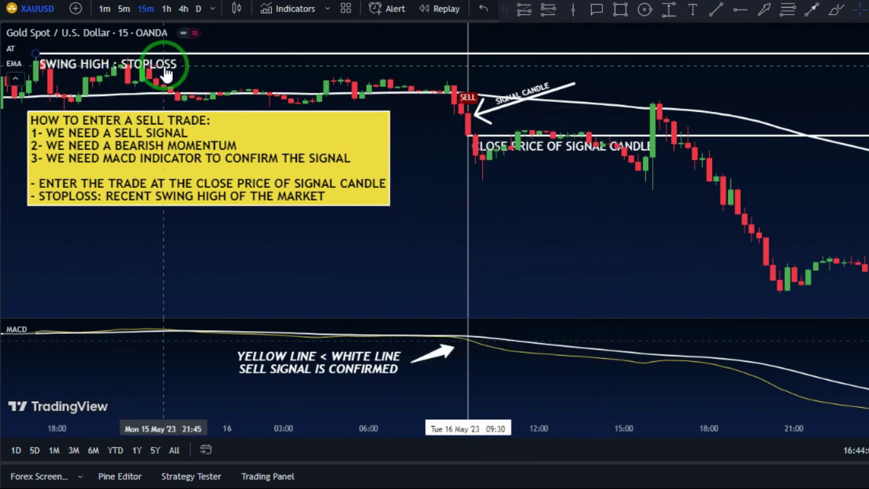
- Draw a short position from the signal candle's close with its stop raised to the swing high
{"action": "left_click", "coordinate": [511, 166]}
{"action": "left_click", "coordinate": [670, 10]}
{"action": "left_click", "coordinate": [467, 136]}
{"action": "left_click_drag", "start_coordinate": [468, 74], "coordinate": [474, 48]}
- Add a take-profit rule of risk-to-reward 1:1.5 to the yellow sell note
{"action": "double_click", "coordinate": [291, 201]}
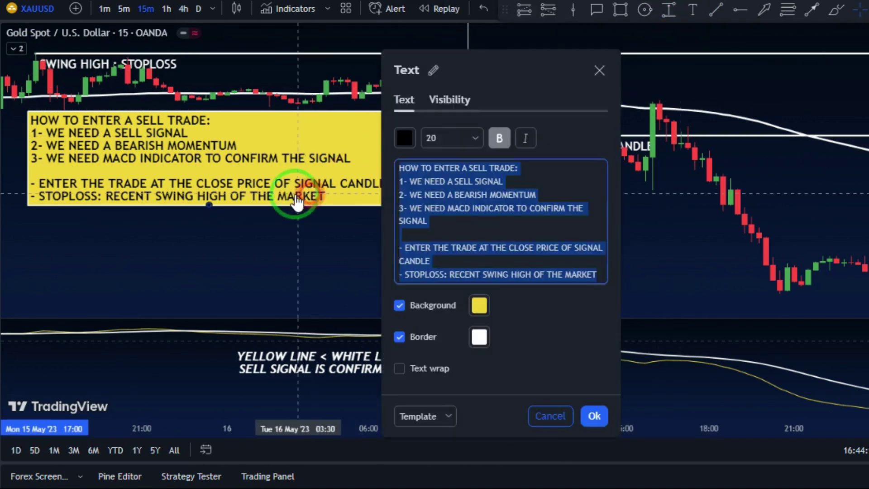
{"action": "left_click", "coordinate": [590, 276]}
{"action": "key", "text": "Return"}
{"action": "type", "text": "-"}
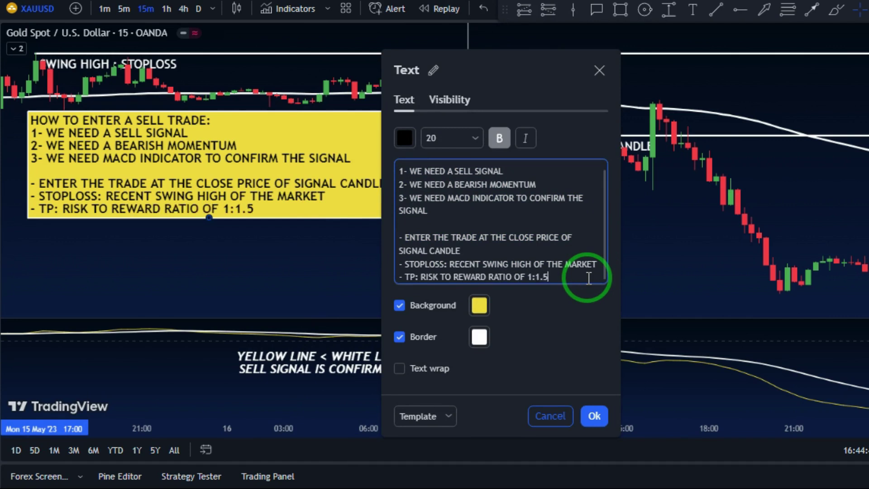
{"action": "left_click", "coordinate": [607, 414]}
- Extend the short box's target to 1:1.5, widen it, and label a target ray 'RISK TO REWARD RATIO OF 1:1.5'
{"action": "left_click_drag", "start_coordinate": [469, 183], "coordinate": [472, 259]}
{"action": "left_click_drag", "start_coordinate": [609, 136], "coordinate": [766, 147]}
{"action": "left_click", "coordinate": [740, 15]}
{"action": "left_click", "coordinate": [463, 258]}
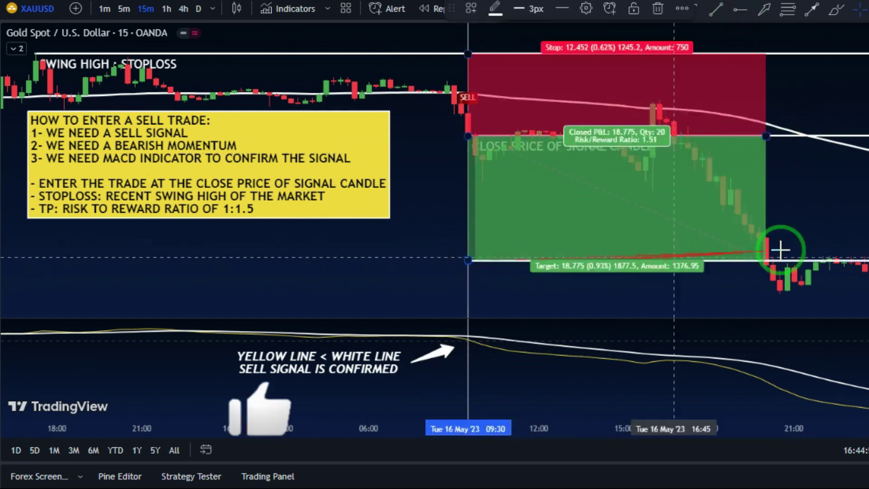
{"action": "double_click", "coordinate": [661, 258]}
{"action": "left_click", "coordinate": [546, 249]}
{"action": "type", "text": "RI"}
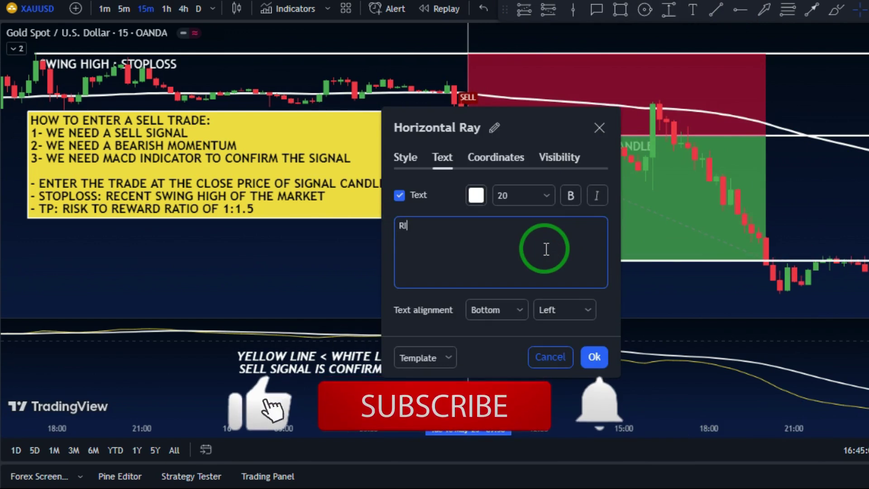
{"action": "type", "text": "SK TO REWARD RATI"}
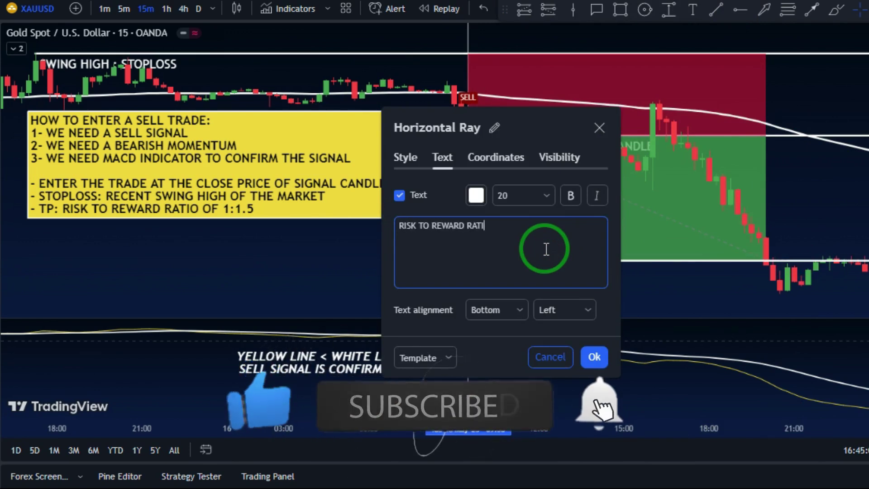
{"action": "type", "text": "O OF 1:1.5"}
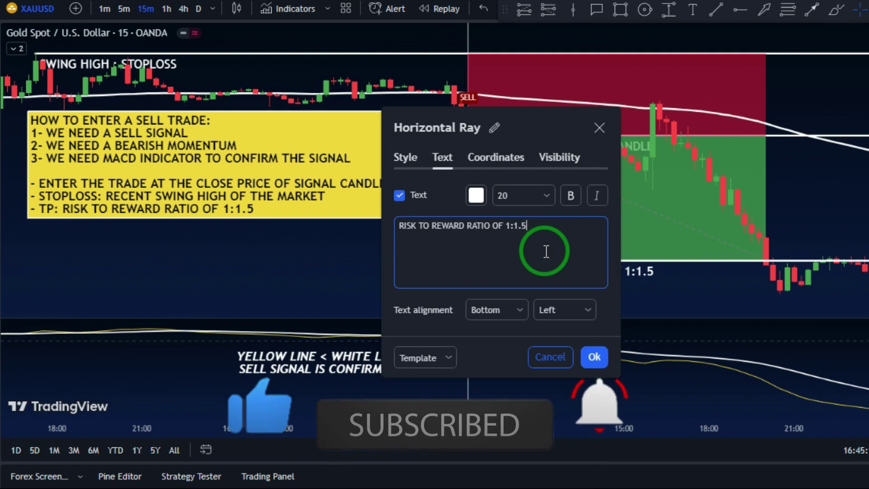
{"action": "left_click", "coordinate": [594, 356]}
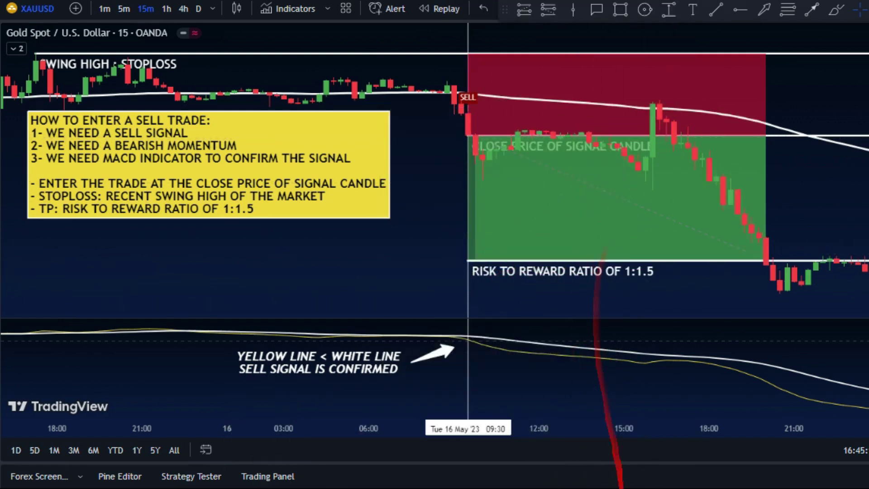